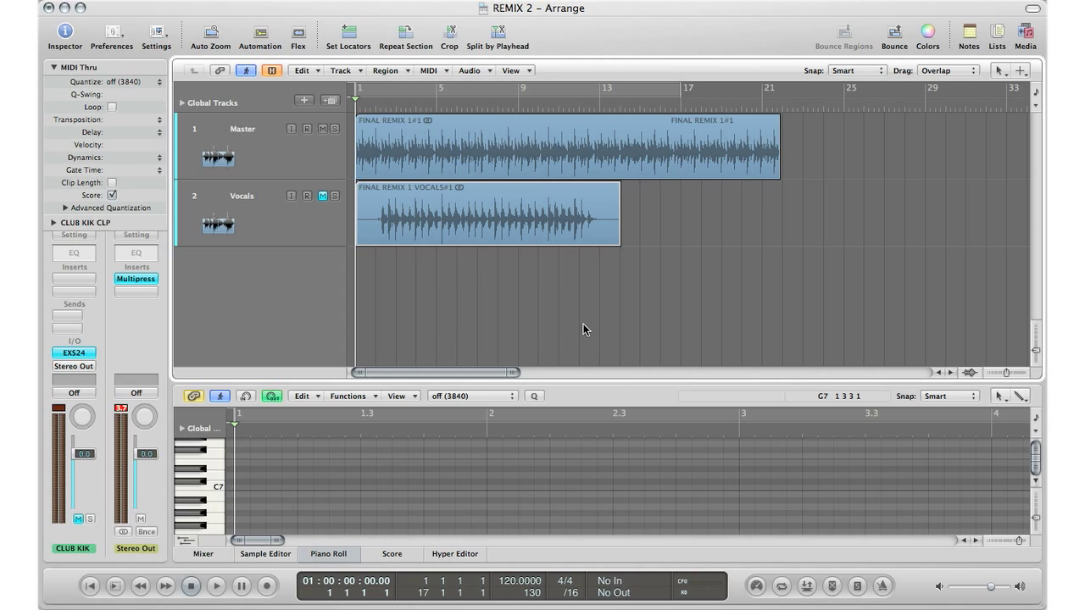
Step: Play the arrangement from the start with the Vocals track muted and stop shortly after bar 17
key("space")
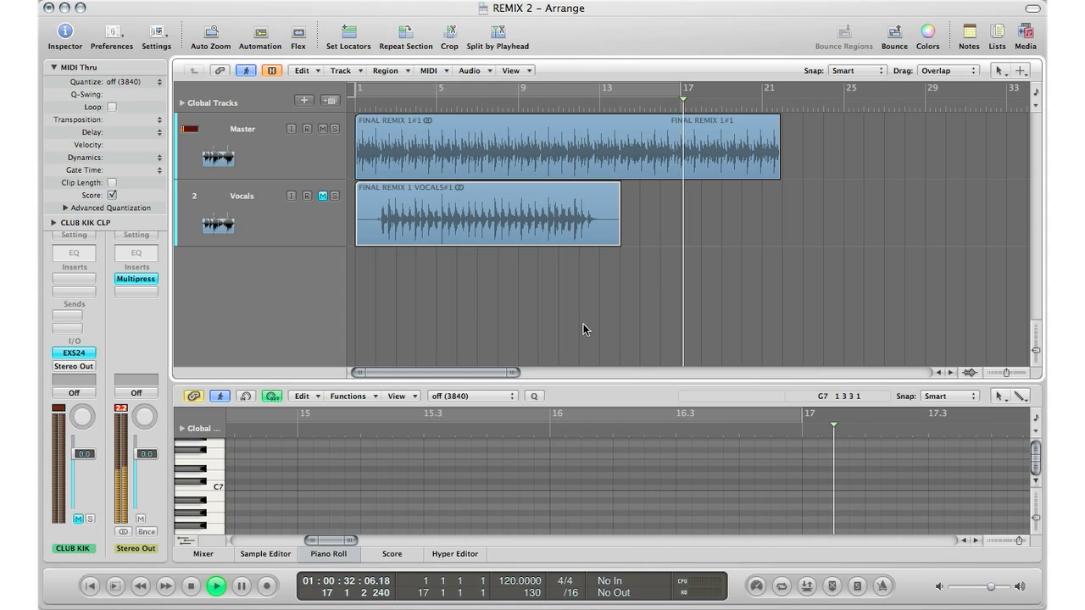
key("space")
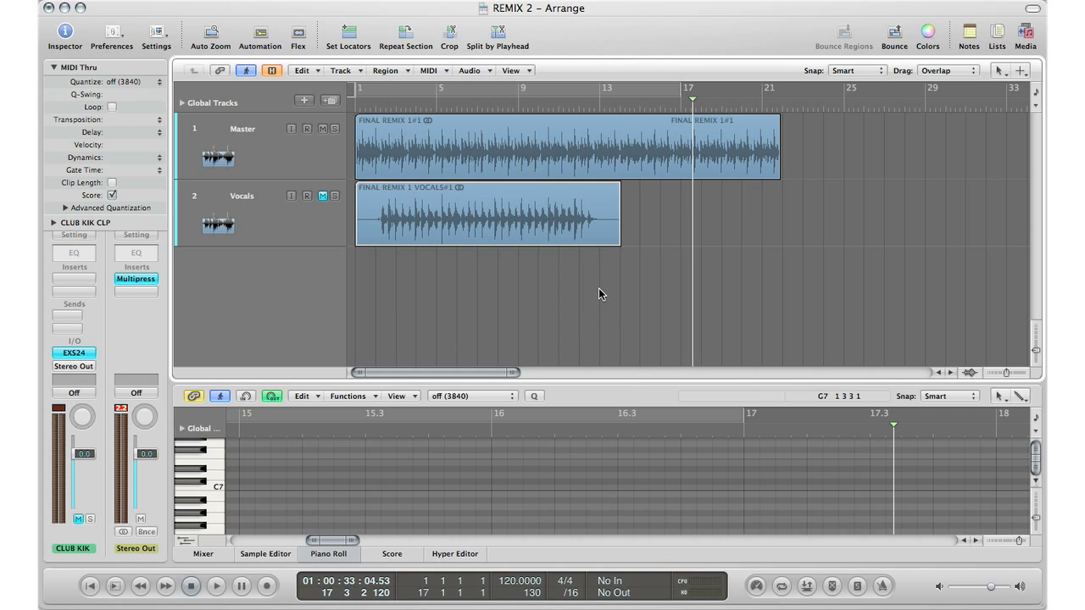
Step: Select the Master track and insert the BPM Counter plug-in on its channel strip
left_click(610, 176)
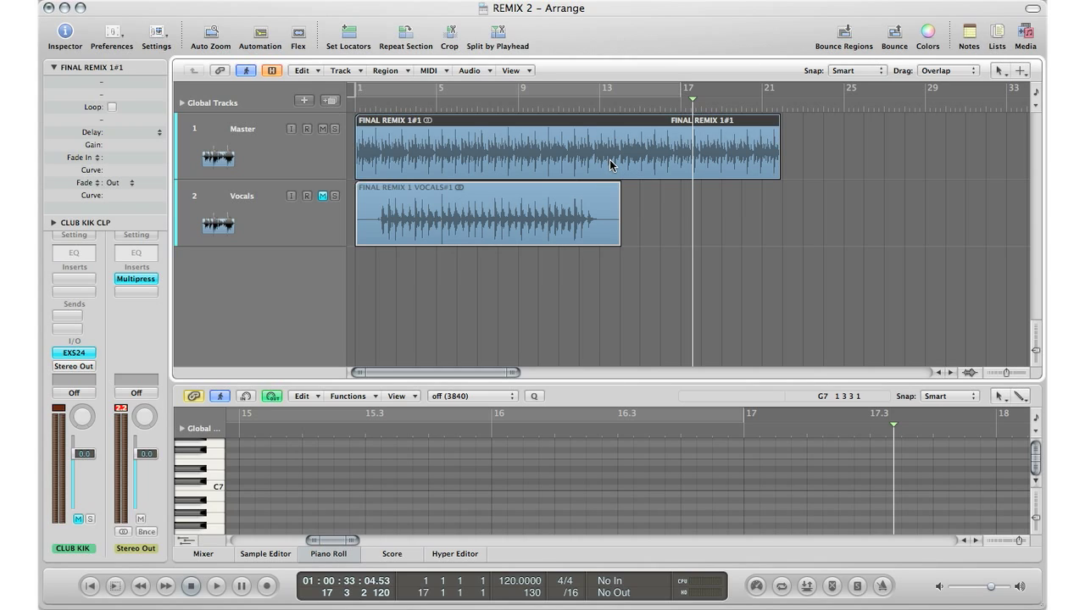
left_click(254, 153)
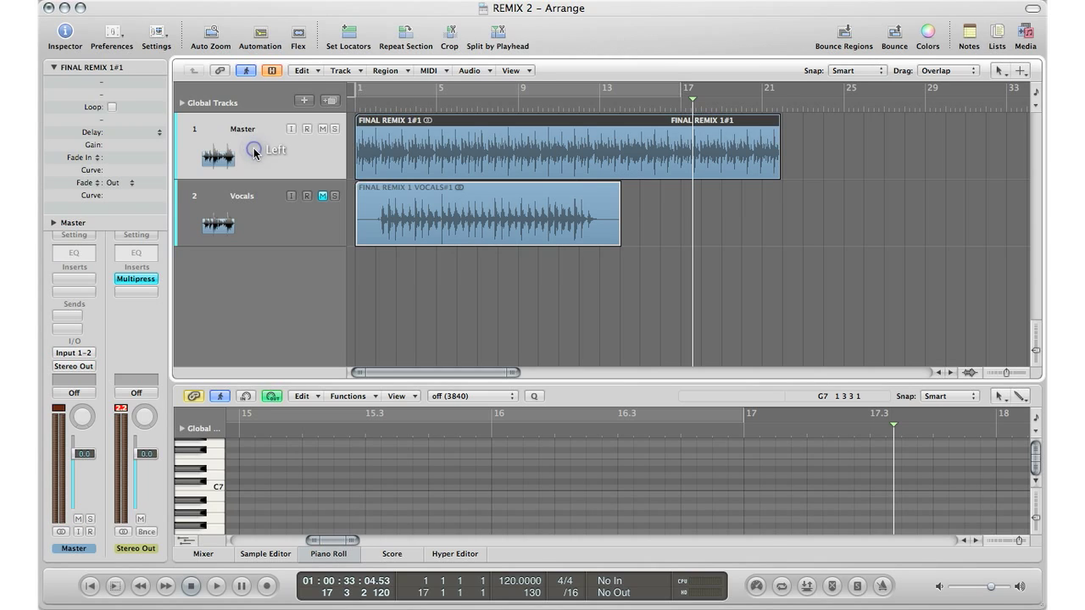
left_click(89, 280)
mouse_move(87, 377)
mouse_move(215, 377)
left_click(320, 379)
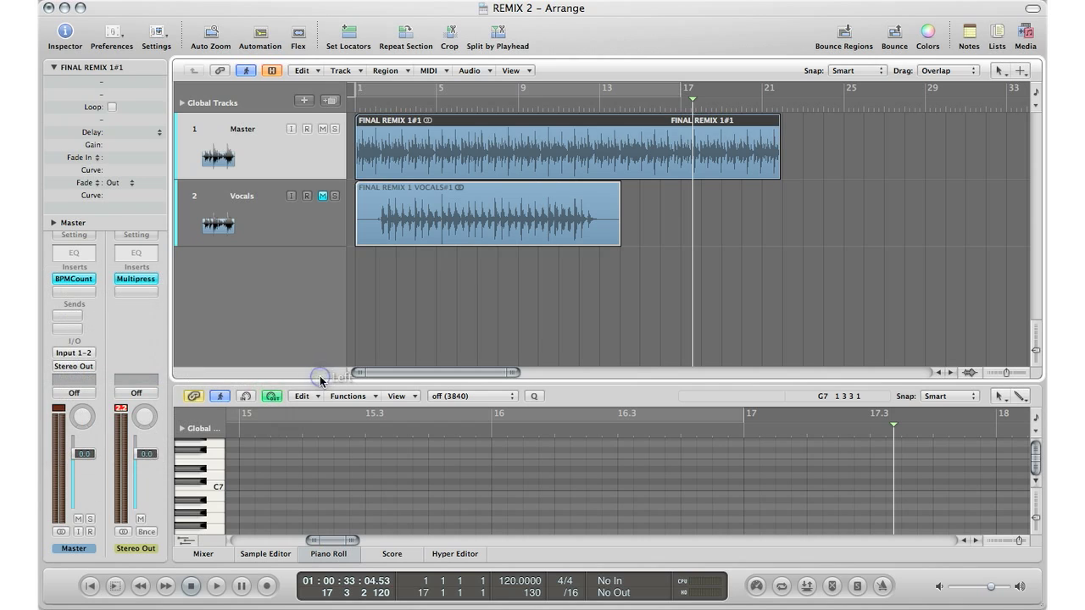
Step: Play the Master track from the start to read its tempo in the BPM Counter, and close the plug-in window
key("Return")
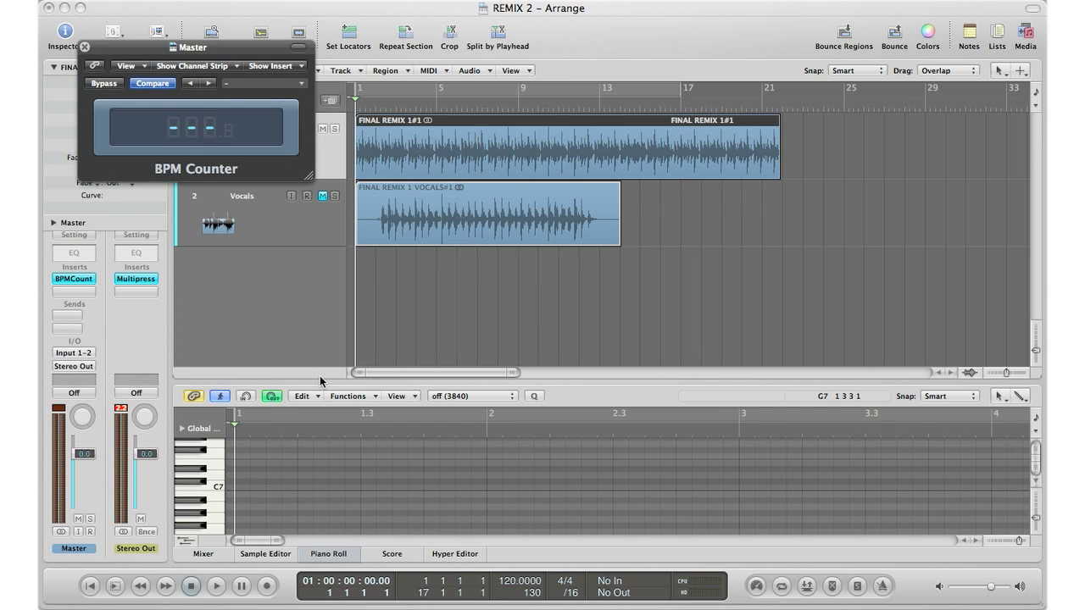
key("space")
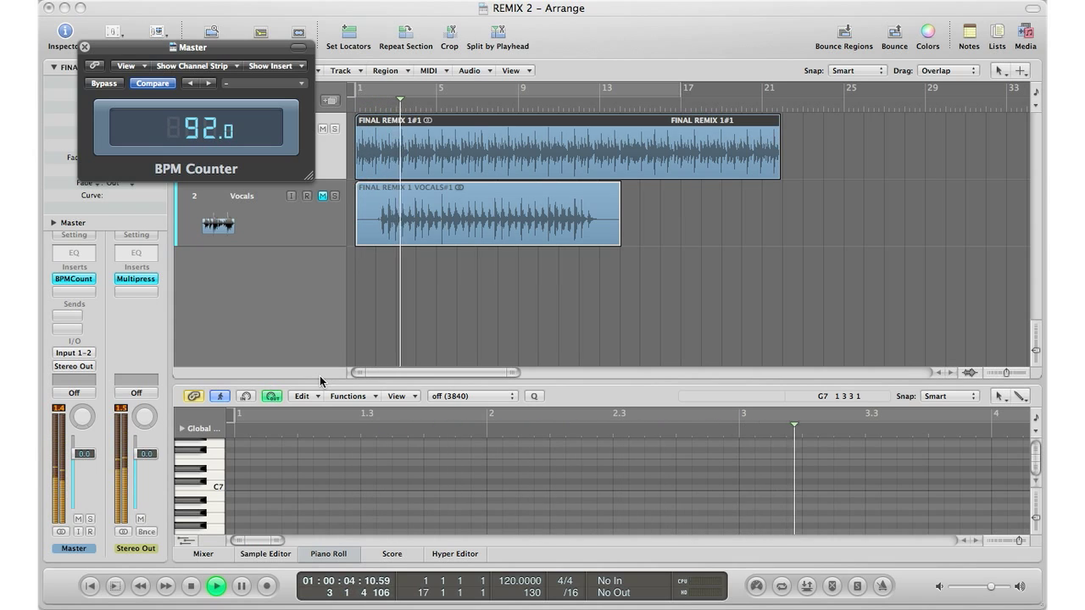
key("space")
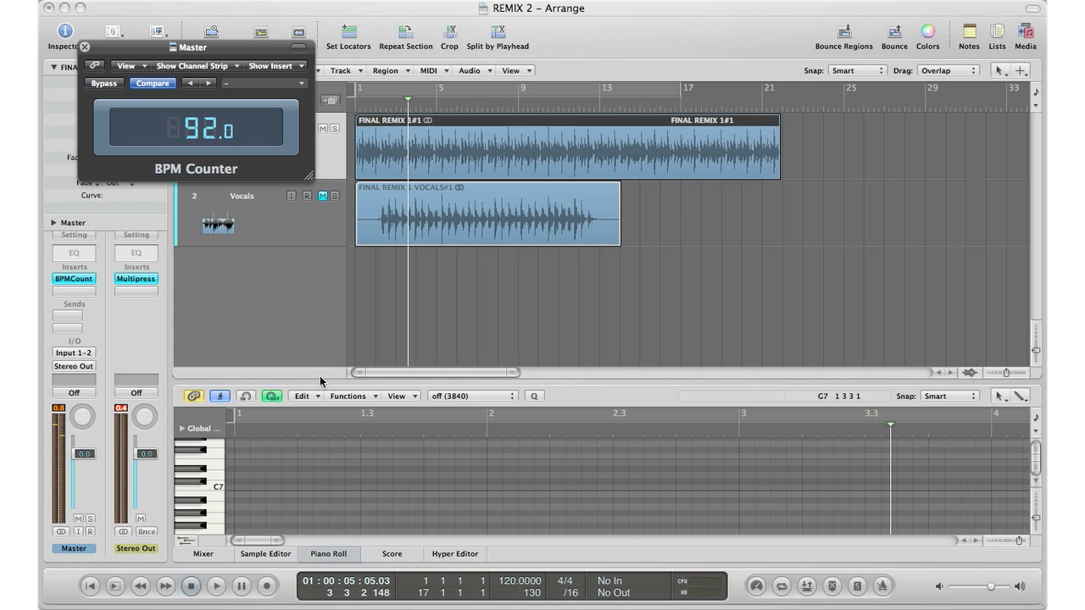
left_click(84, 48)
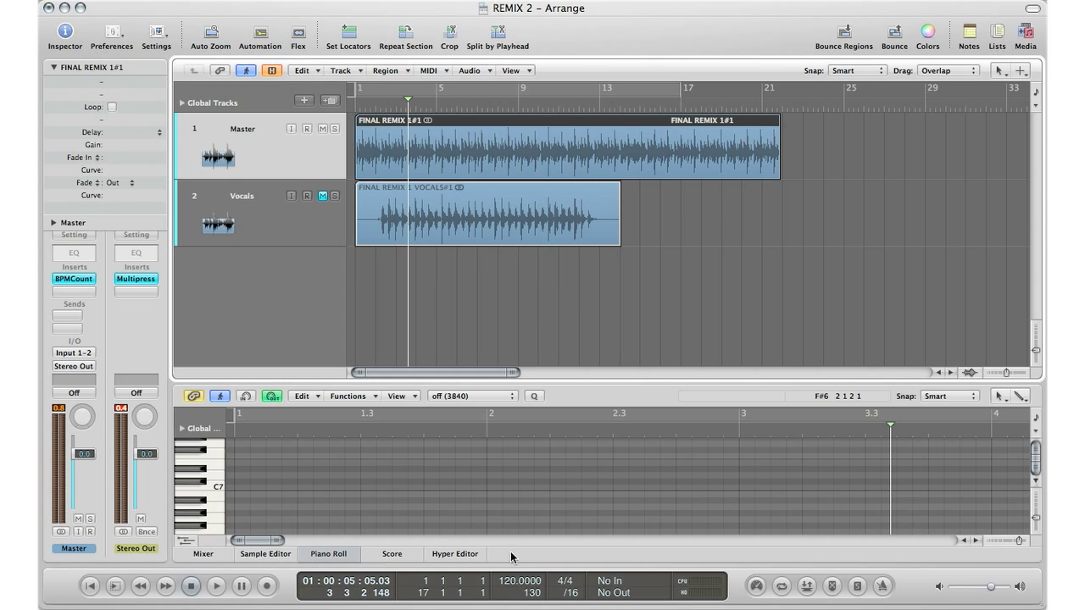
Step: Set the project tempo to 92 BPM
double_click(508, 581)
type("92")
key("Return")
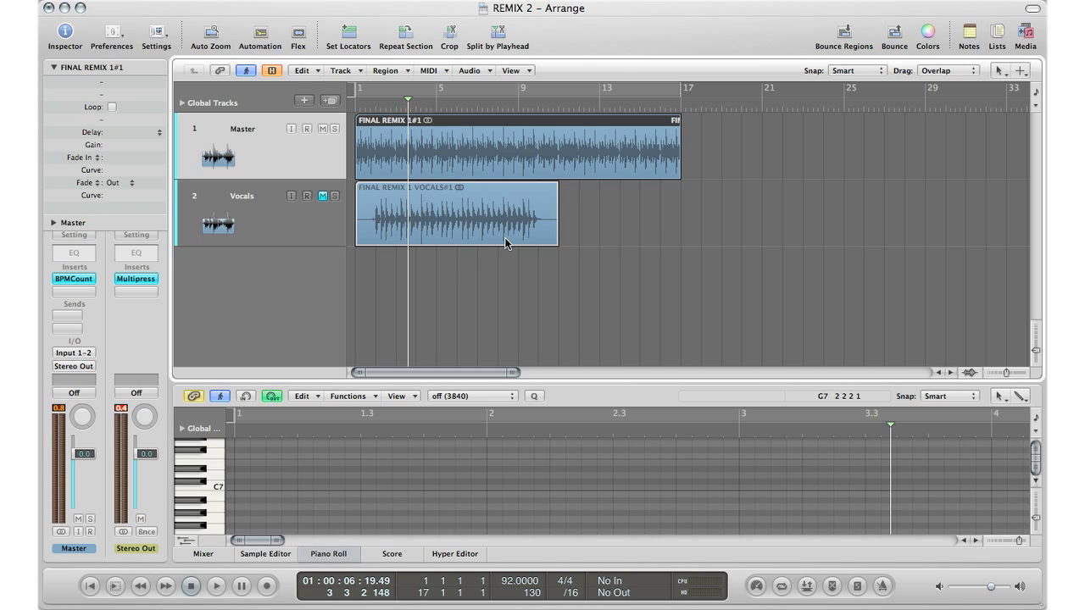
Step: Unmute and solo the Vocals track and listen to it from about bar 2 to bar 4
left_click(322, 196)
left_click(334, 196)
double_click(374, 106)
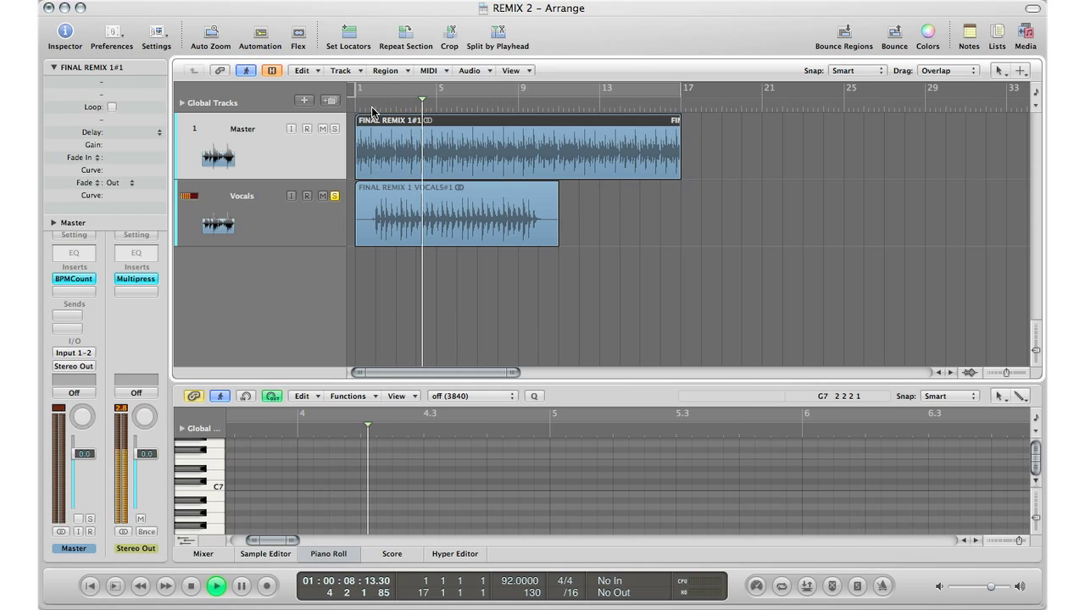
key("space")
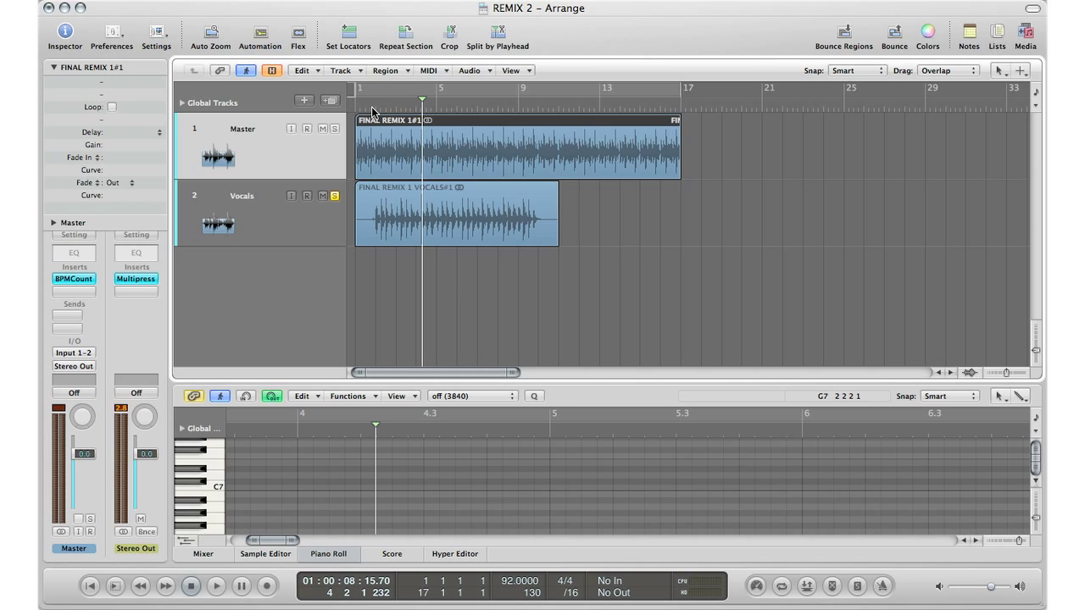
Step: Shift the Vocals region along the timeline to start at bar 4, playing it together with the Master track
left_click(399, 200)
left_click(396, 158)
mouse_move(464, 227)
left_mouse_down()
mouse_move(508, 232)
mouse_move(474, 212)
left_mouse_up()
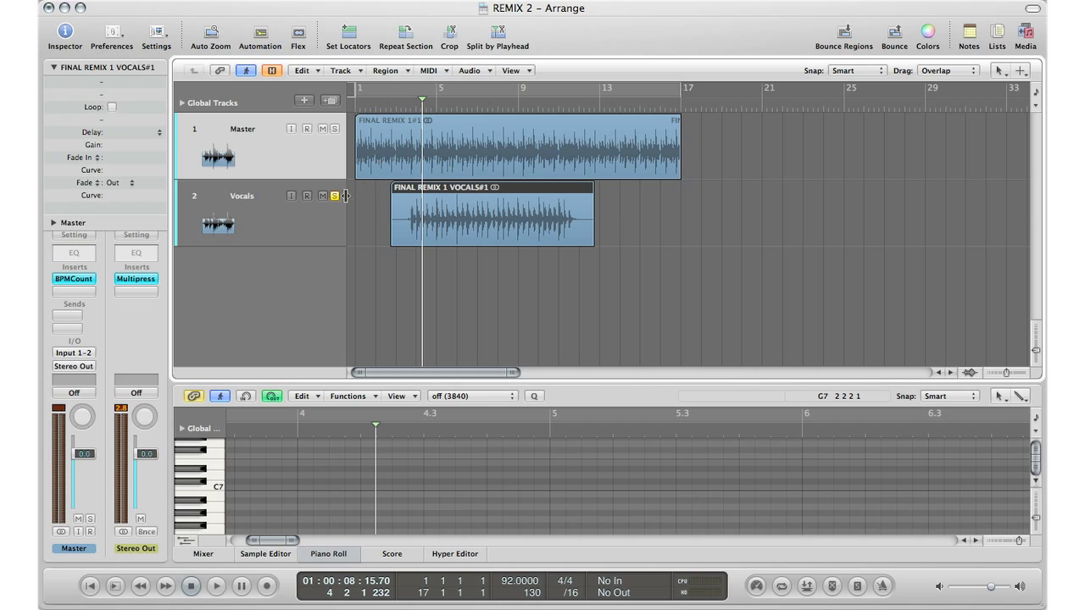
left_click_drag(422, 102, 416, 105)
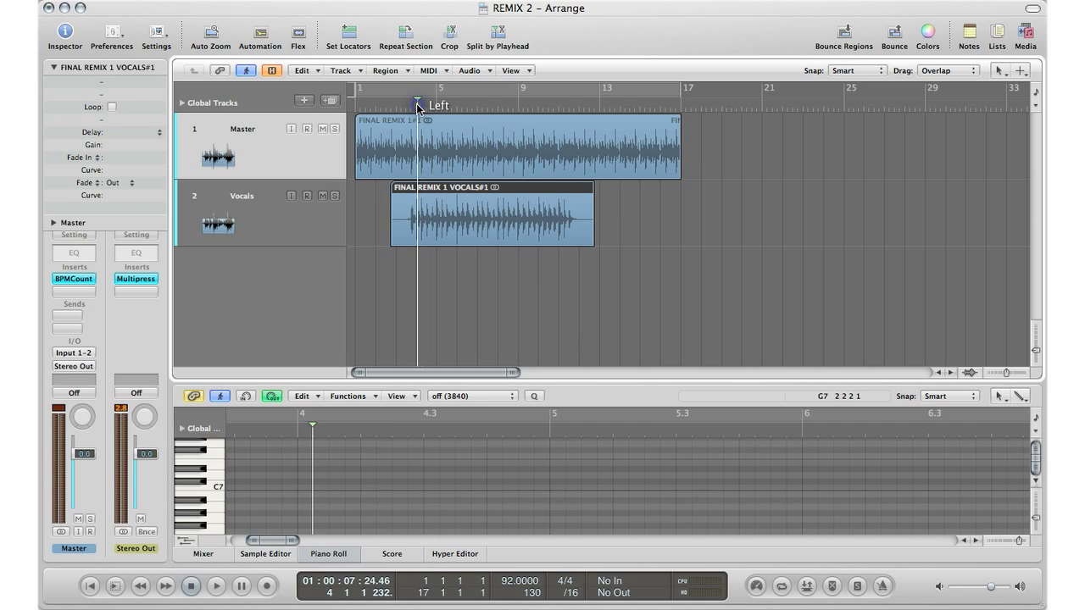
key("space")
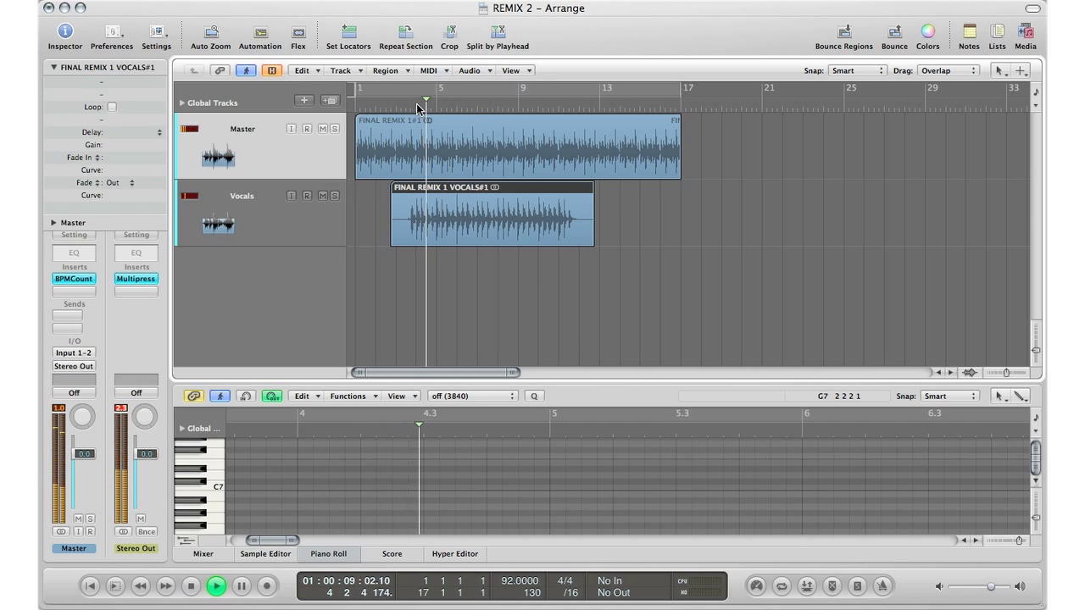
left_click_drag(422, 235, 444, 233)
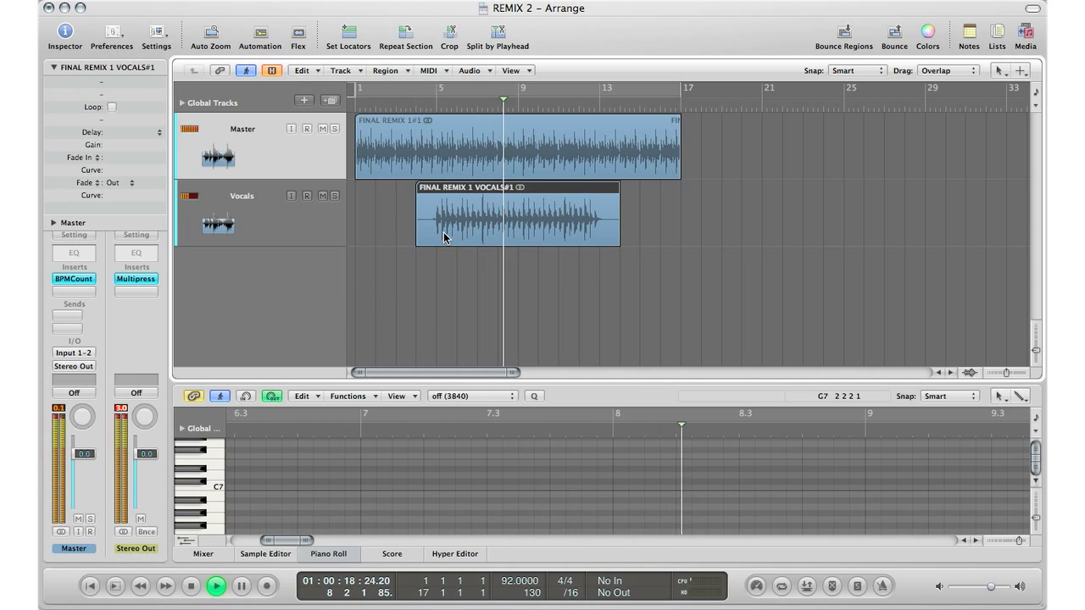
Step: Replay both tracks from just before bar 5, muting and unmuting the Vocals track to check its alignment with the Master
key("super+Right")
key("super+Right")
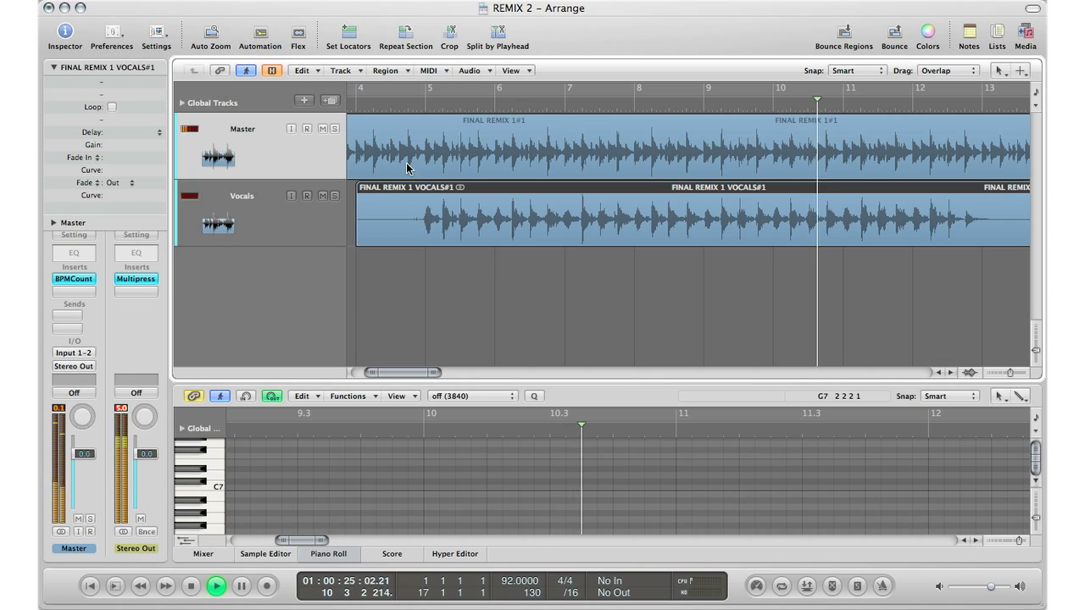
left_click(396, 103)
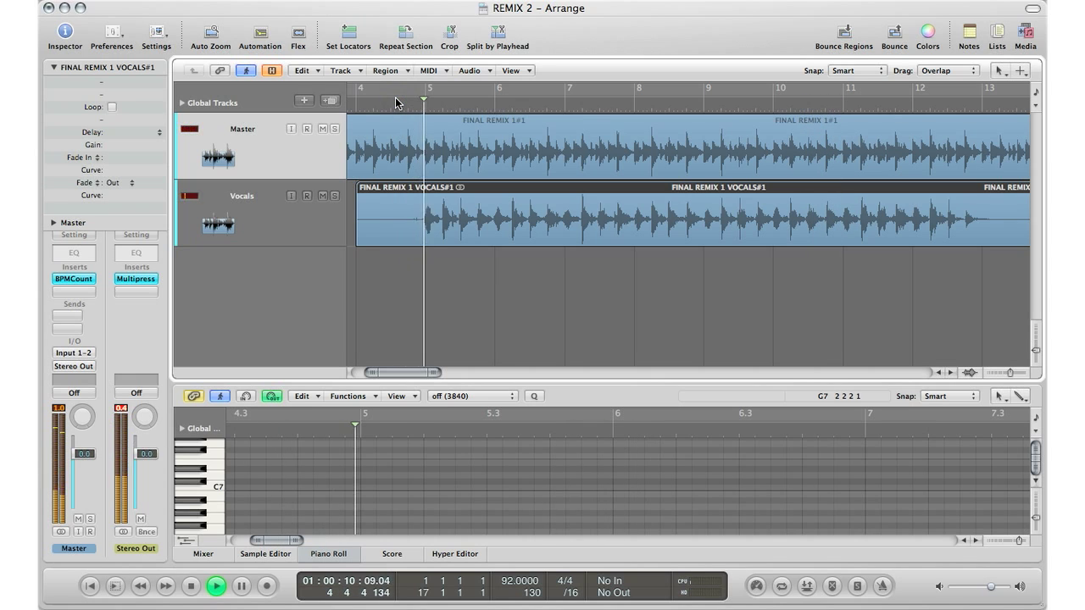
left_click(322, 196)
left_click(405, 103)
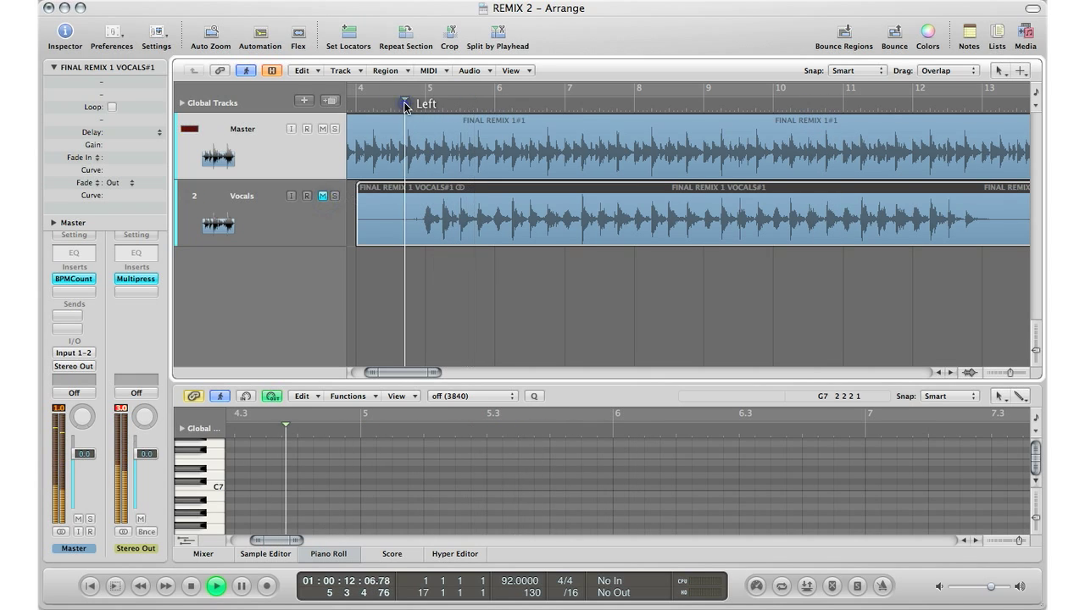
left_click(322, 198)
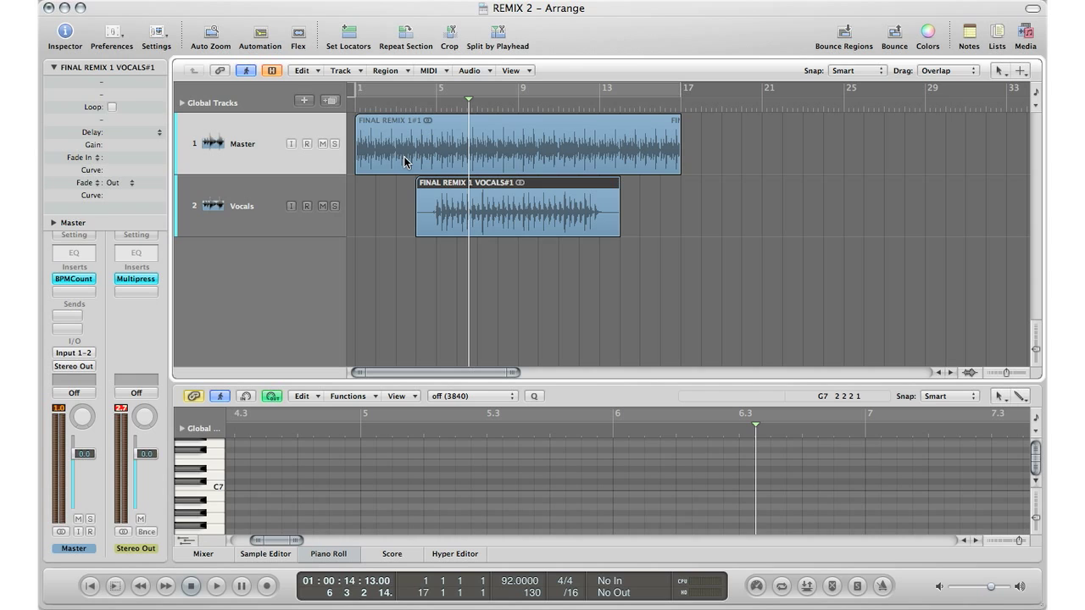
key("super+Right")
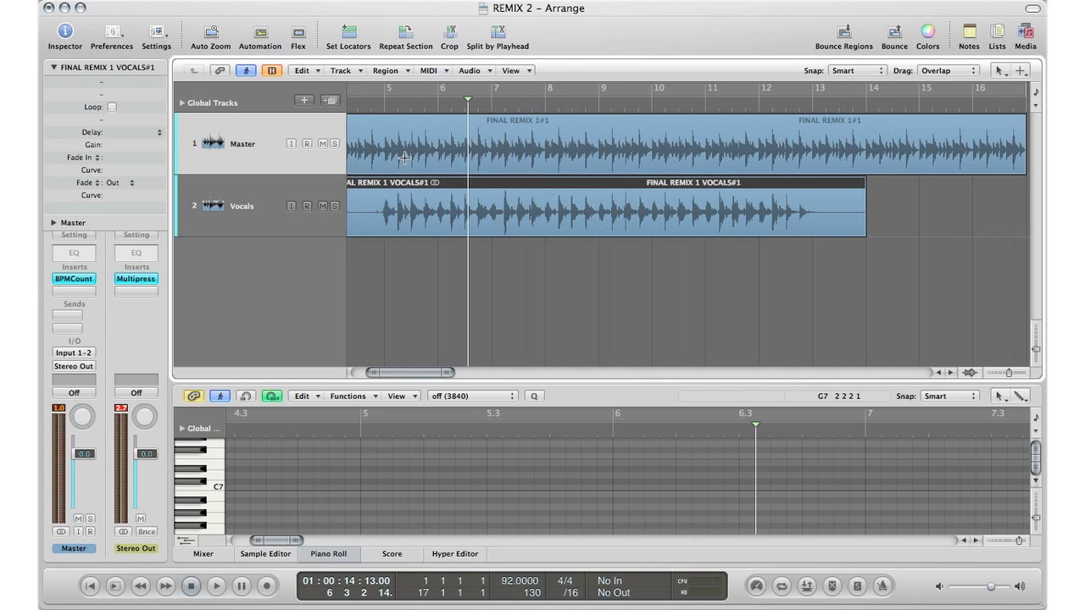
double_click(367, 108)
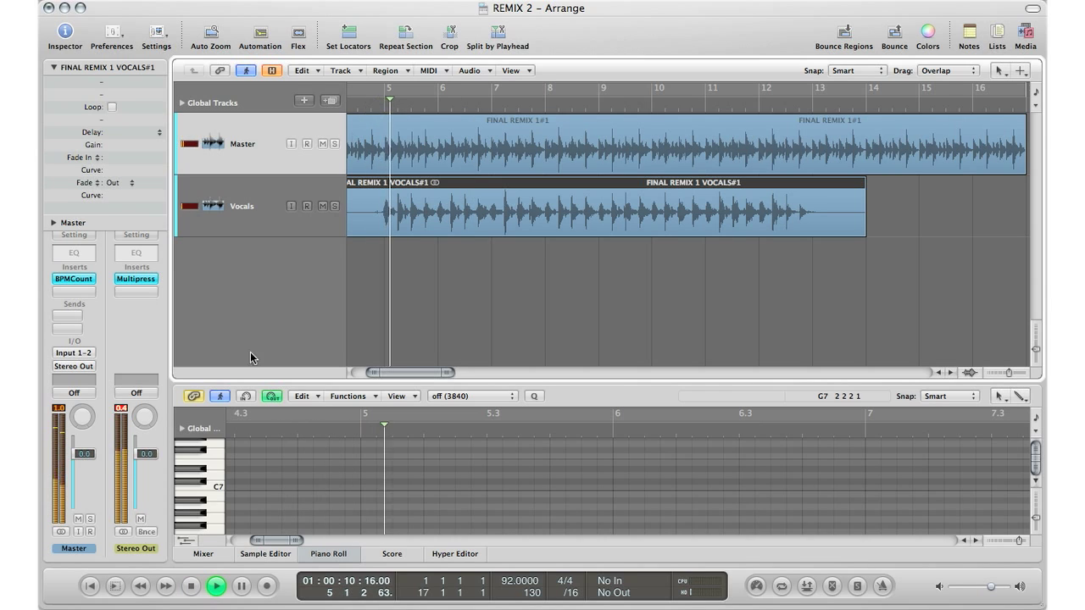
left_click(322, 206)
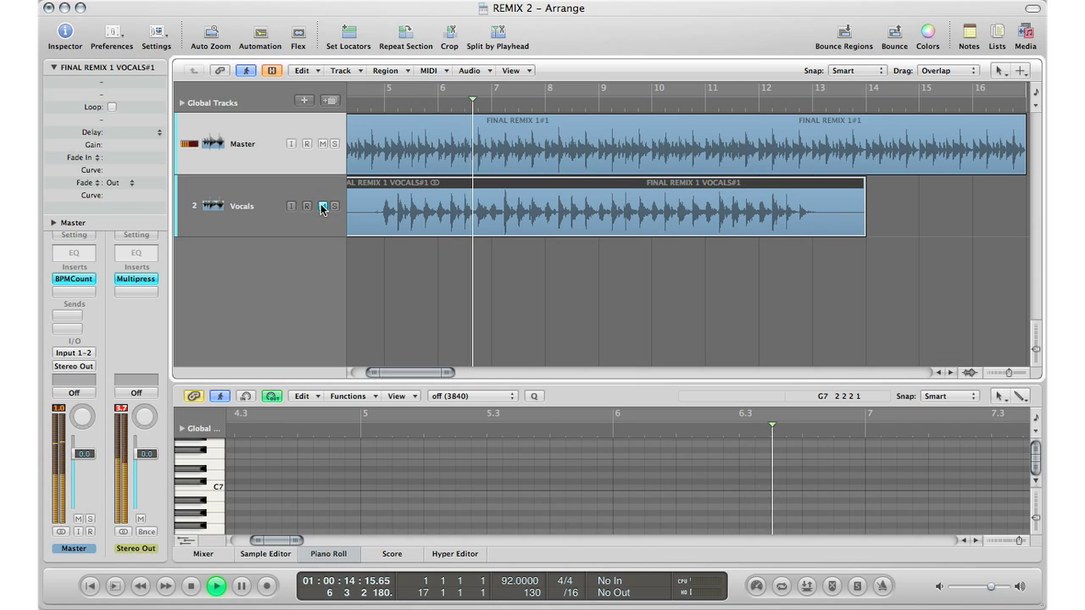
left_click(322, 205)
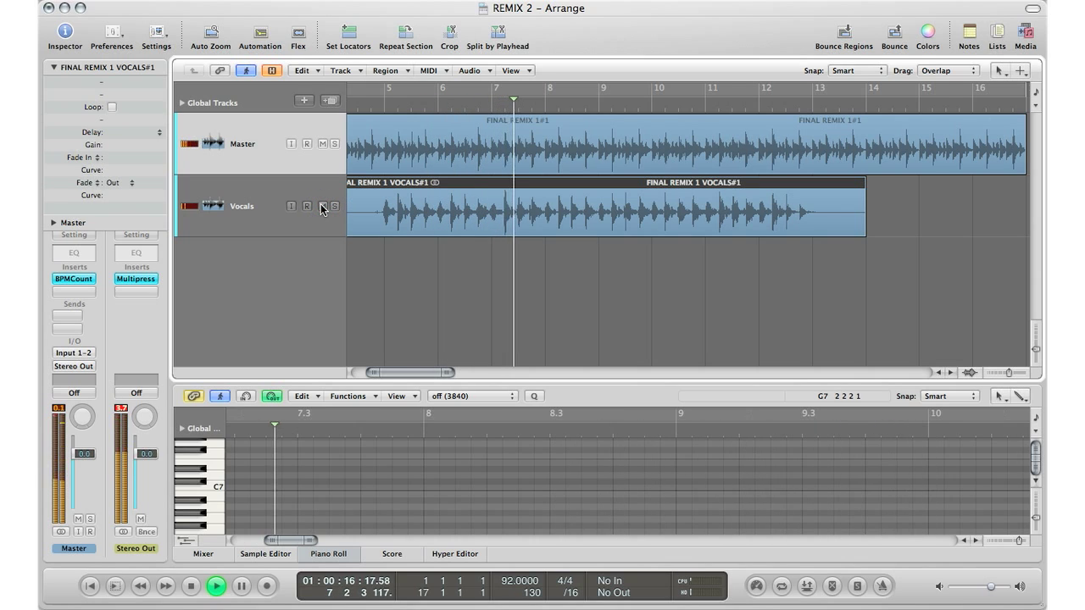
key("space")
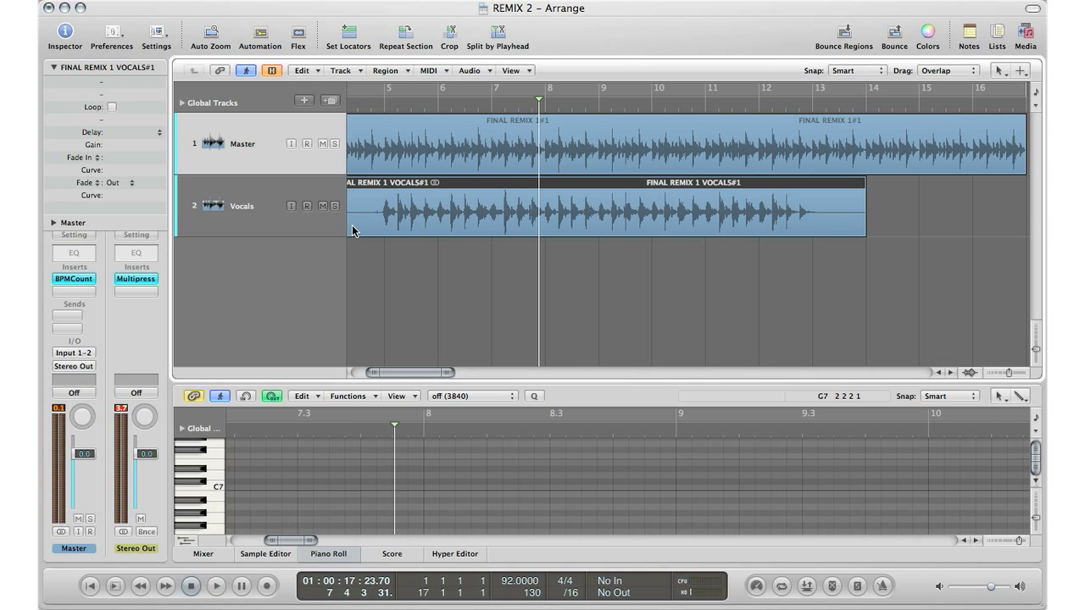
Step: Set the cycle range from bar 1 to bar 17 and isolate the vocals by muting the Master track and soloing the Vocals track
scroll(458, 252, "down", 5)
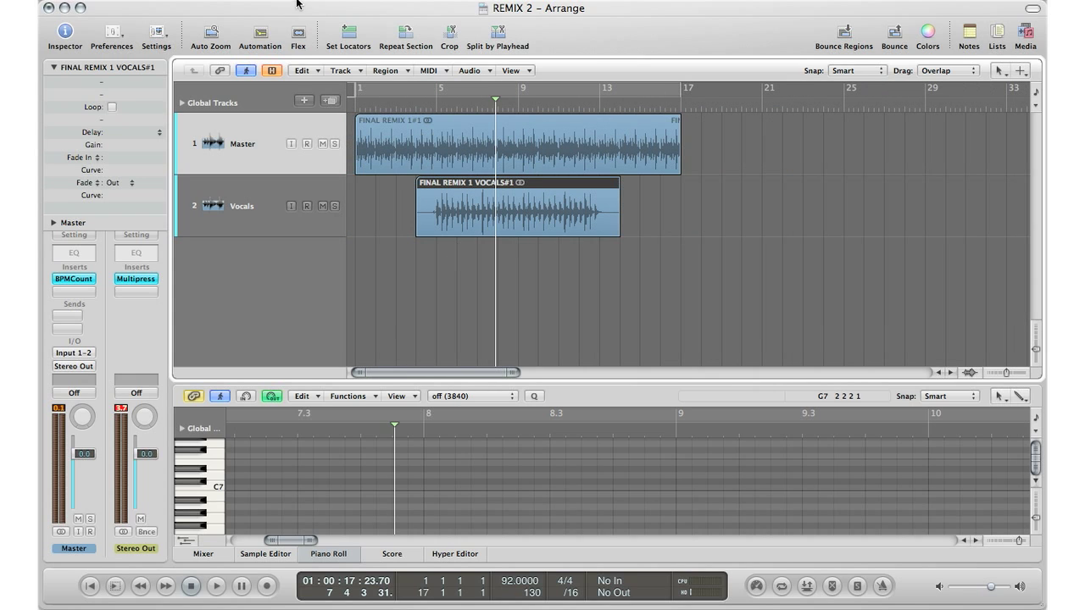
left_click_drag(355, 85, 683, 109)
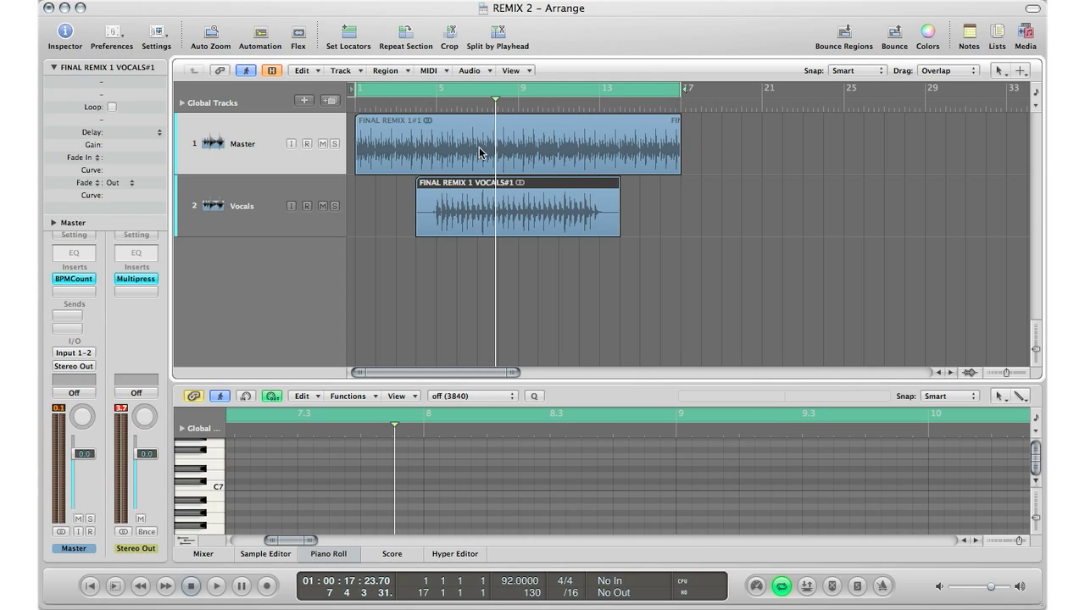
left_click(322, 144)
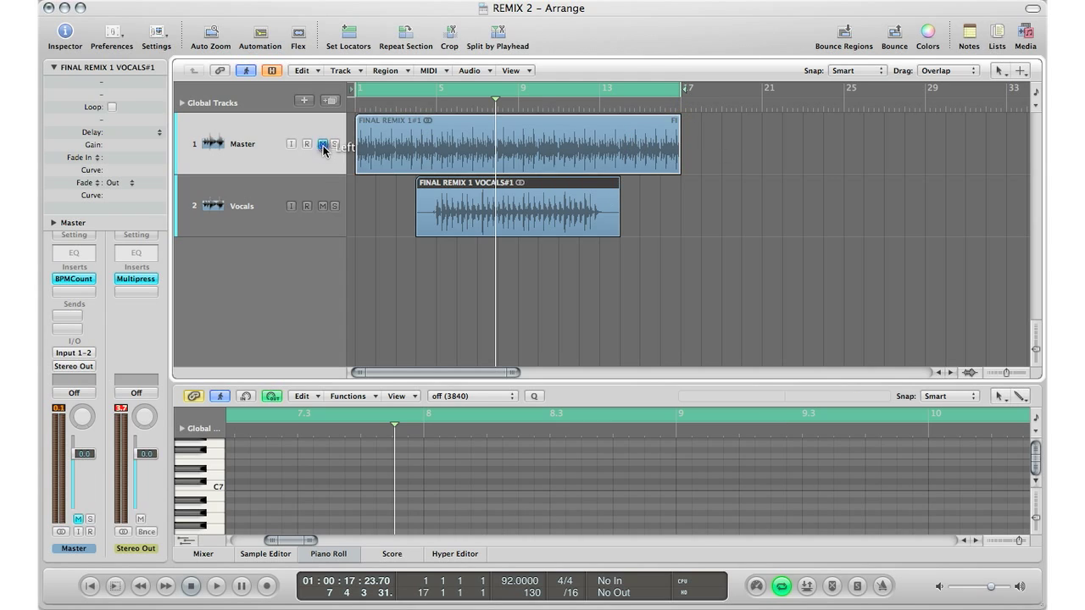
left_click(334, 207)
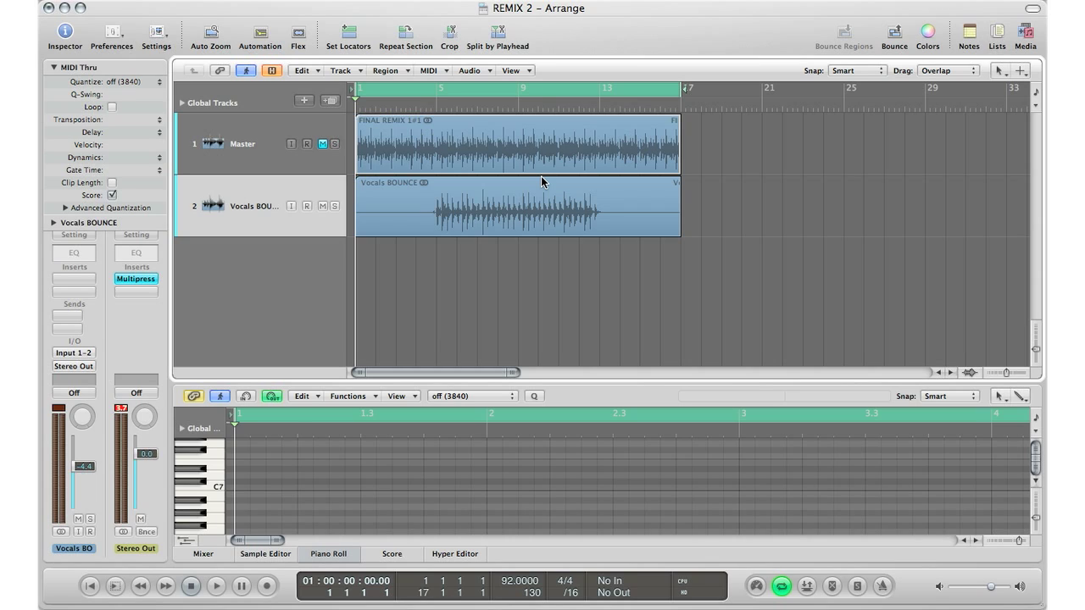
Step: Turn off the cycle range and play the Vocals BOUNCE track from just before bar 5, unmuting the Master track to hear both
left_click(428, 90)
left_click(389, 104)
left_click_drag(389, 103, 428, 103)
key("space")
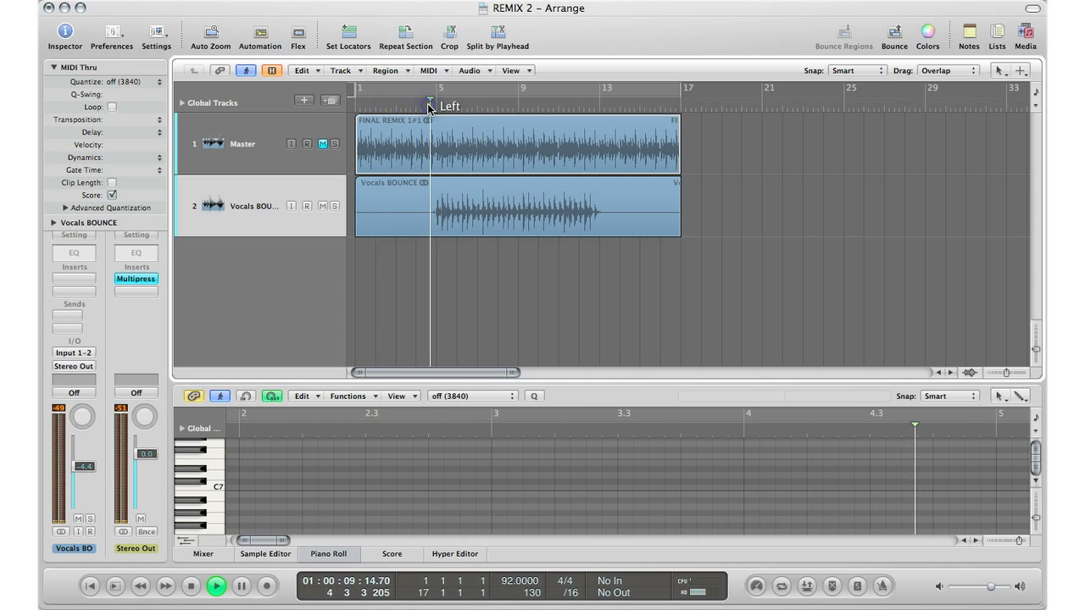
left_click(322, 144)
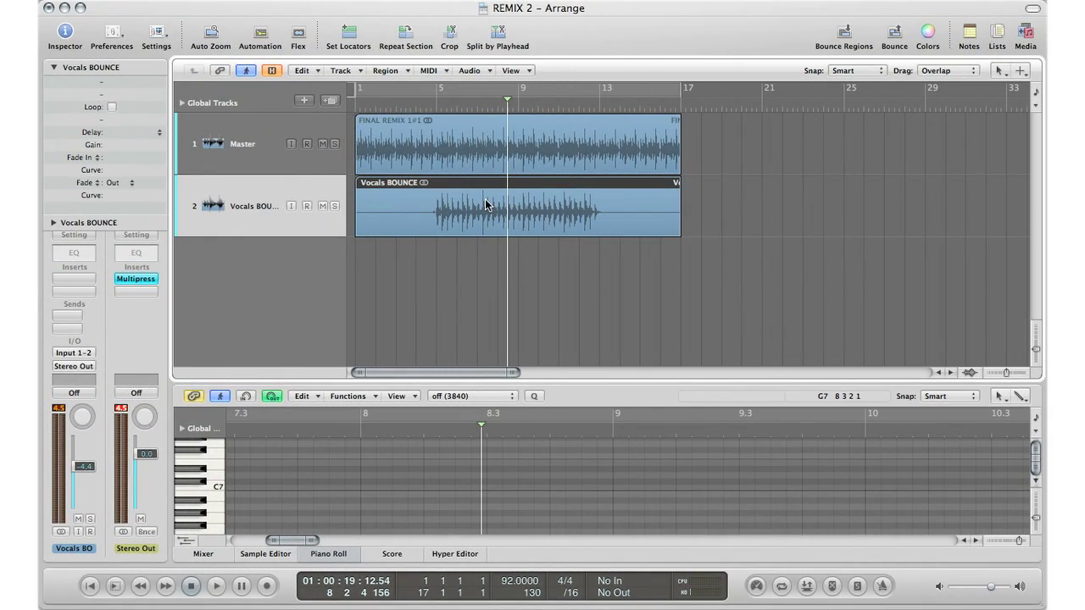
Step: Set the project tempo to 127 BPM
double_click(502, 585)
type("127")
key("Return")
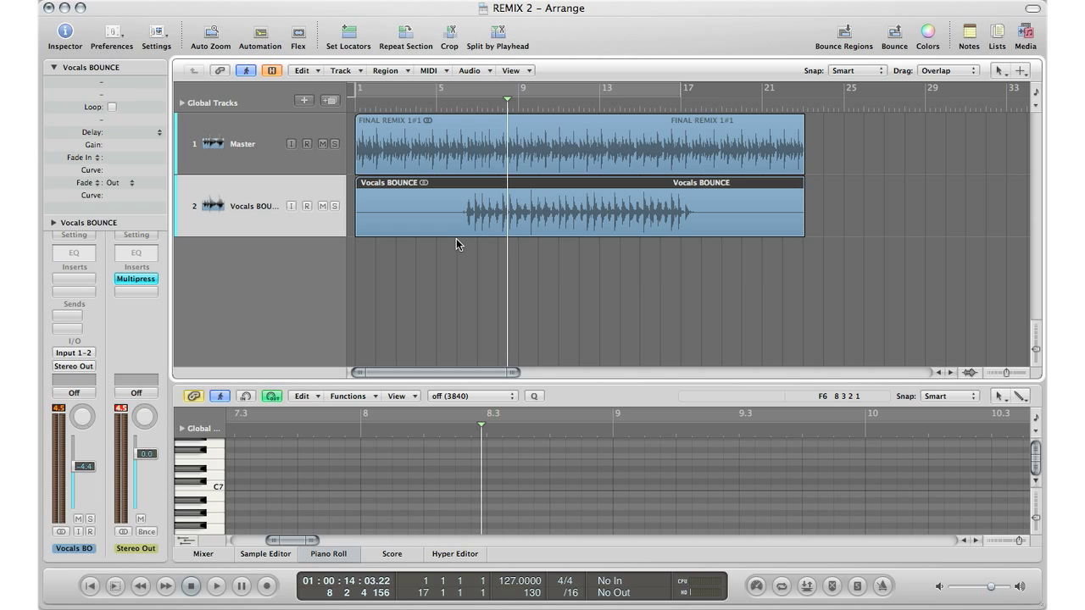
Step: Open the Vocals BOUNCE region in the Sample Editor and bring up the Time and Pitch Machine for it
left_click(498, 278)
left_click(494, 186)
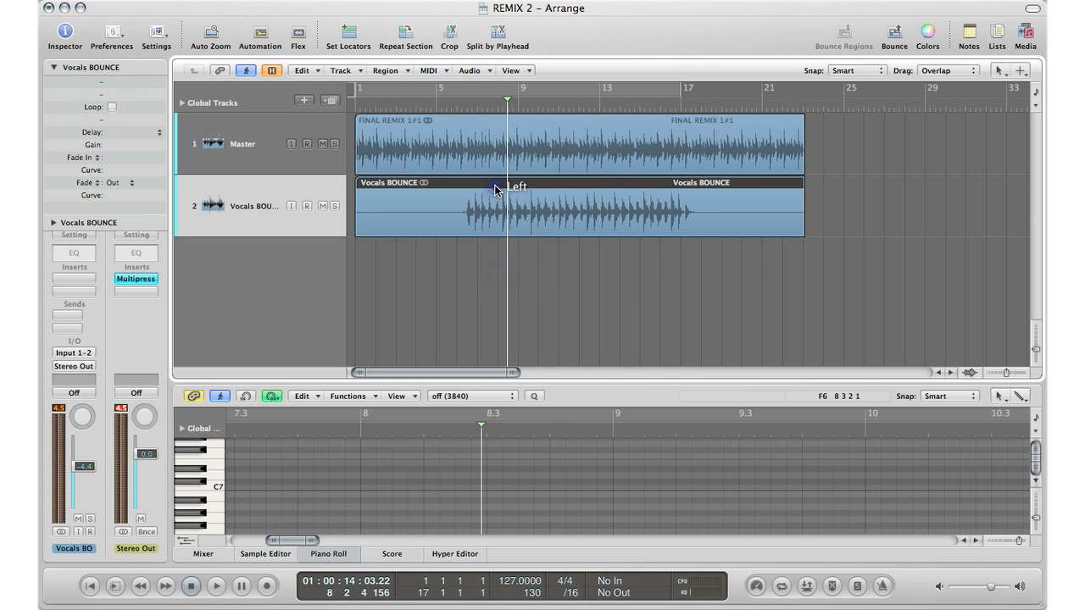
double_click(498, 200)
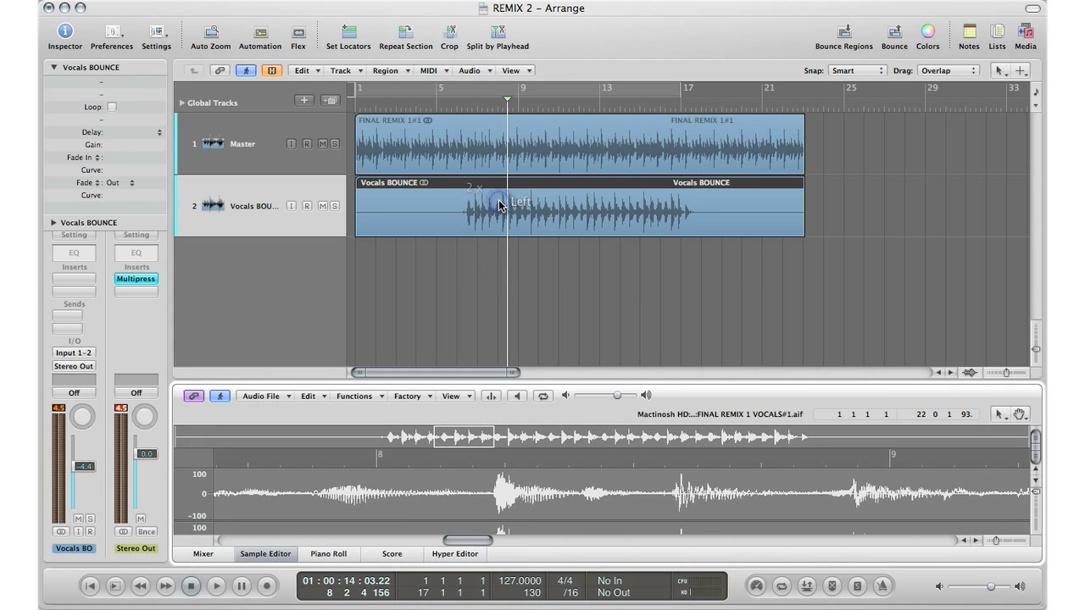
left_click(418, 394)
left_click(420, 411)
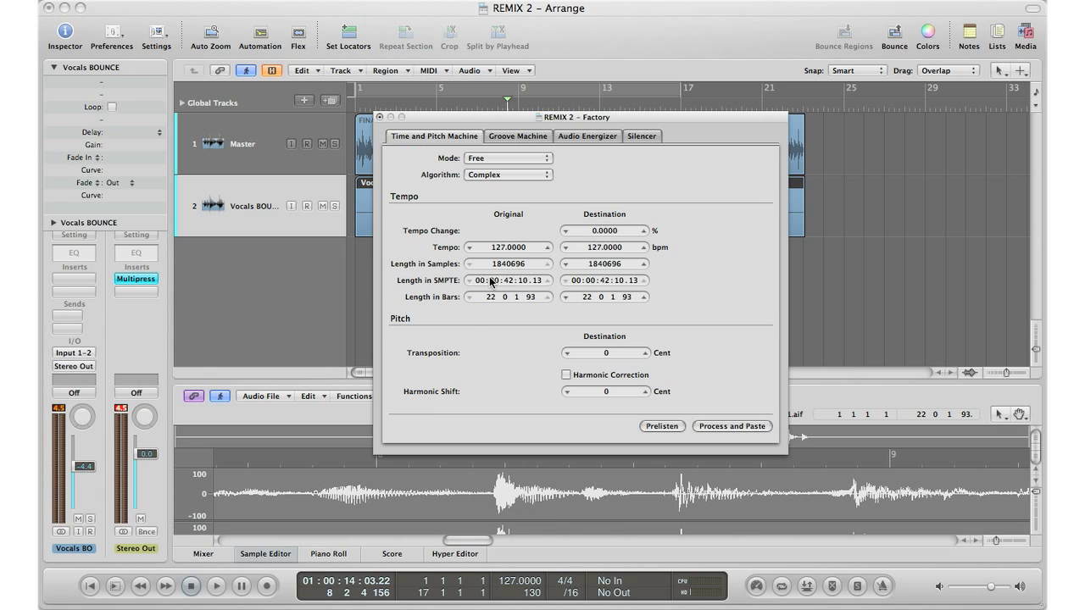
Step: Set the original tempo to 92 BPM and the destination tempo to 127 BPM, and process the Vocals BOUNCE audio
double_click(503, 247)
type("92")
key("Return")
double_click(594, 248)
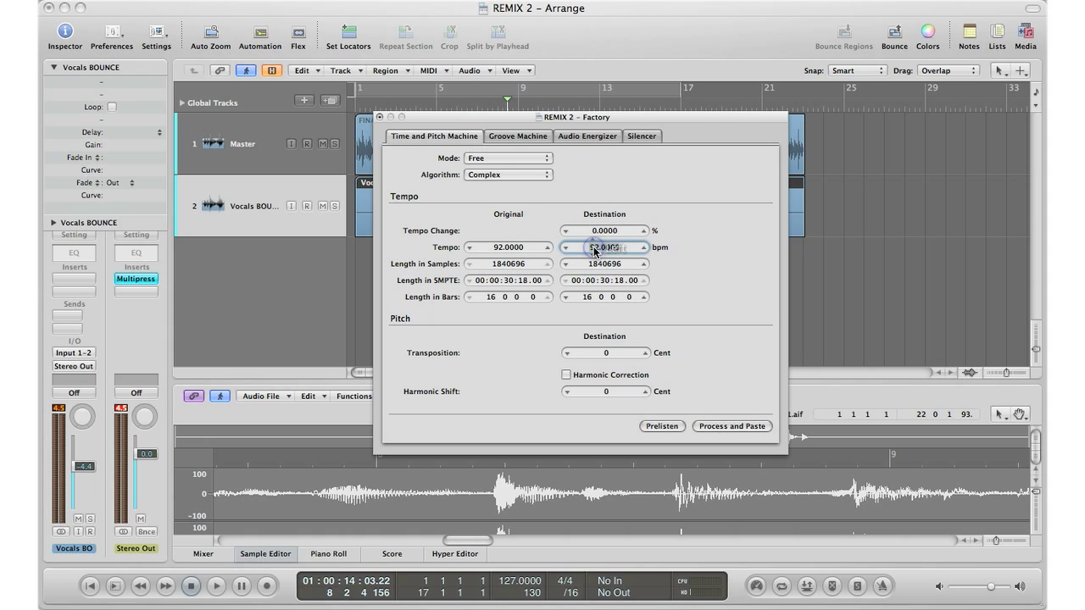
type("127")
key("Return")
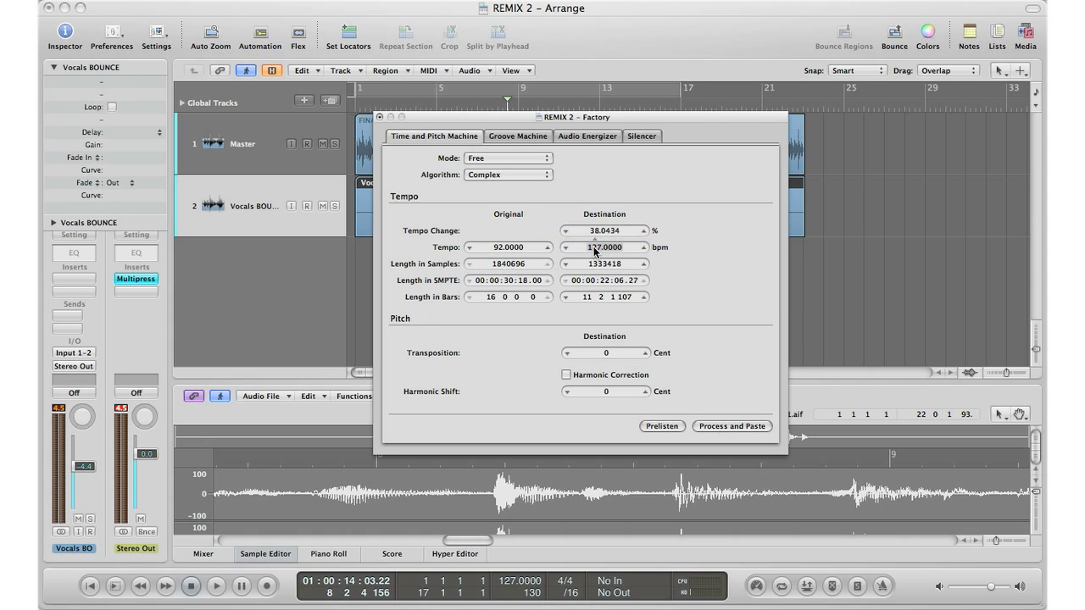
left_click(717, 427)
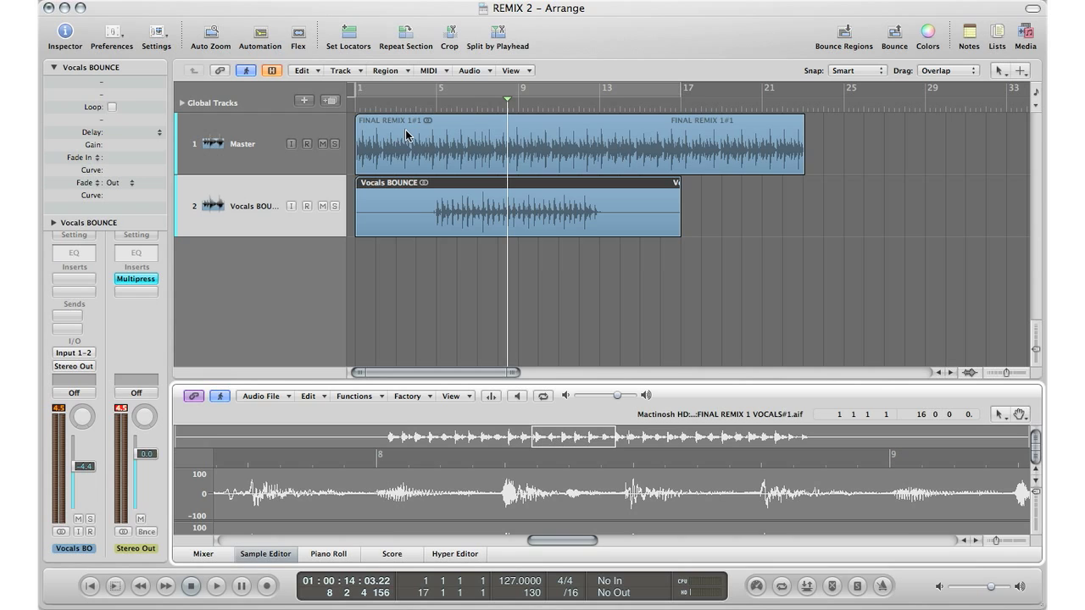
Step: Solo the Vocals BOUNCE track and play the stretched vocals from just before bar 5
left_click(335, 206)
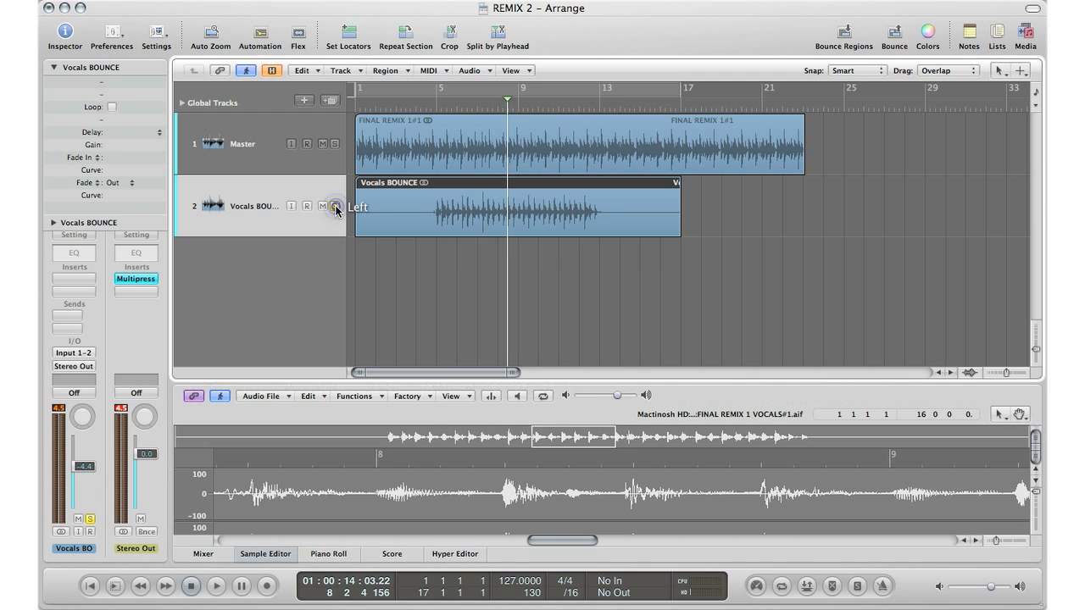
left_click(427, 102)
key("space")
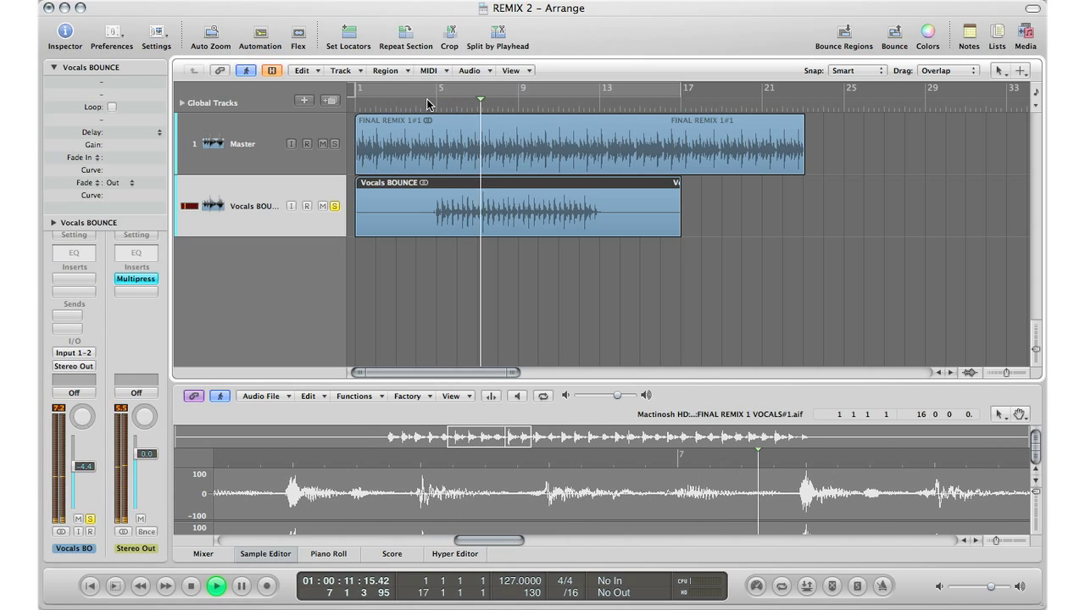
key("space")
Step: Turn on the metronome, raise the Click channel to +3.7 dB in the mixer, and play the vocals from just before bar 5
left_click(429, 101)
left_click(881, 584)
key("x")
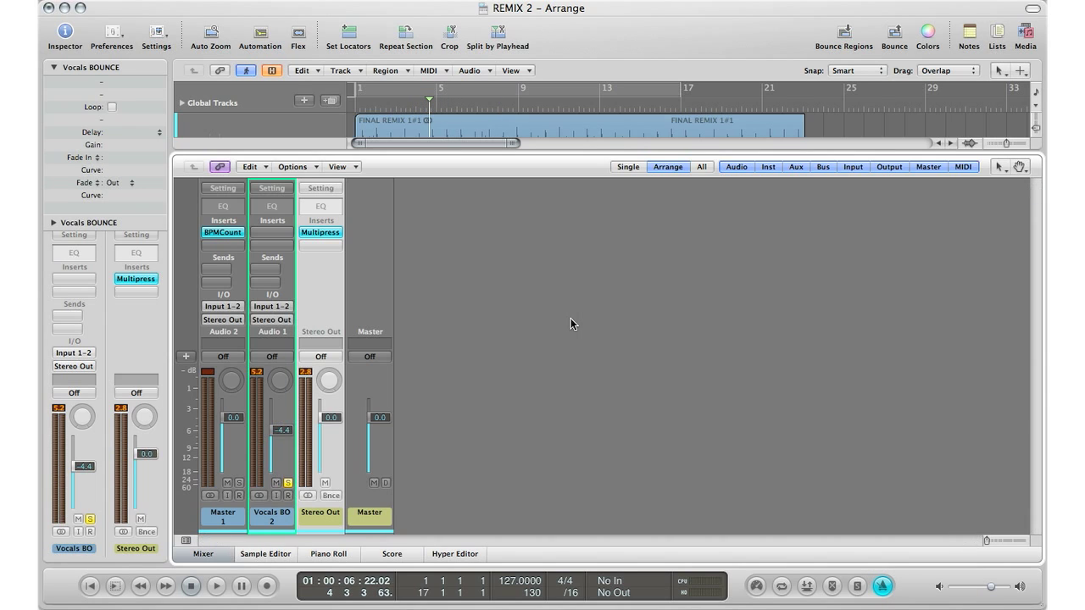
left_click(702, 167)
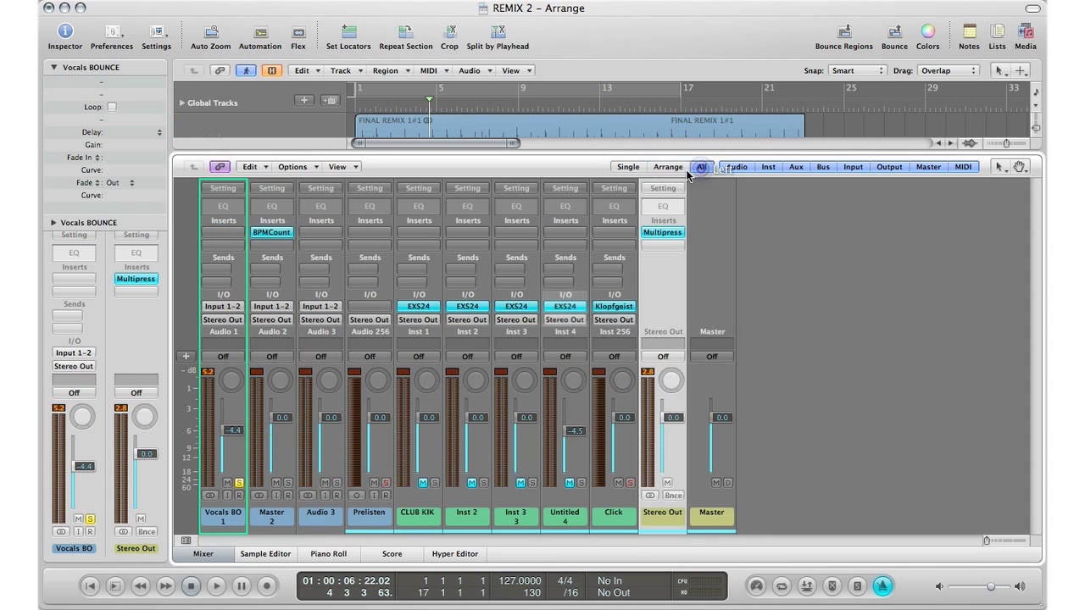
left_click_drag(625, 420, 625, 407)
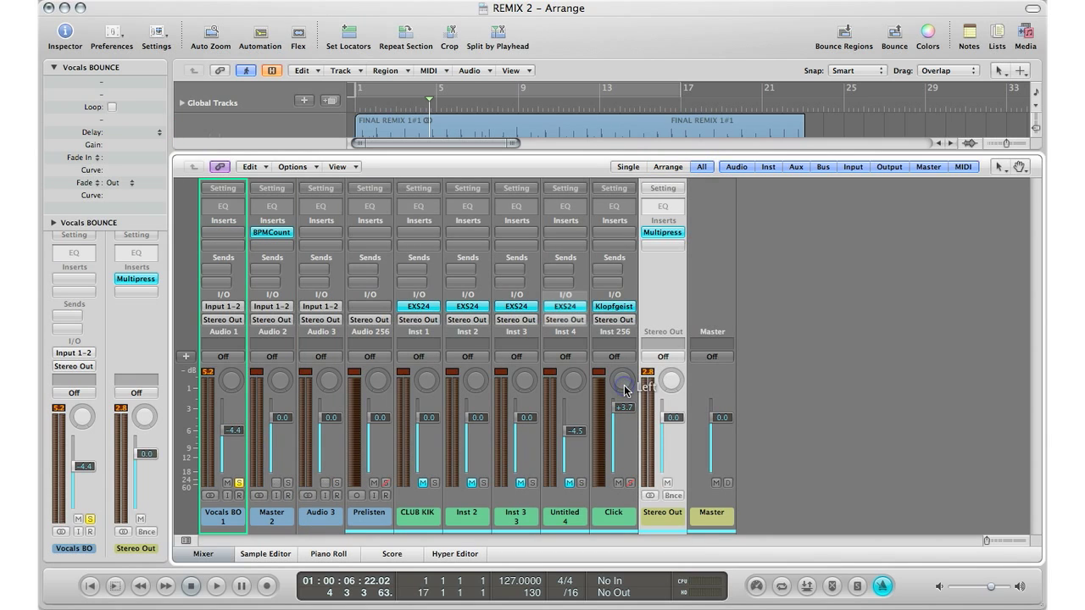
key("space")
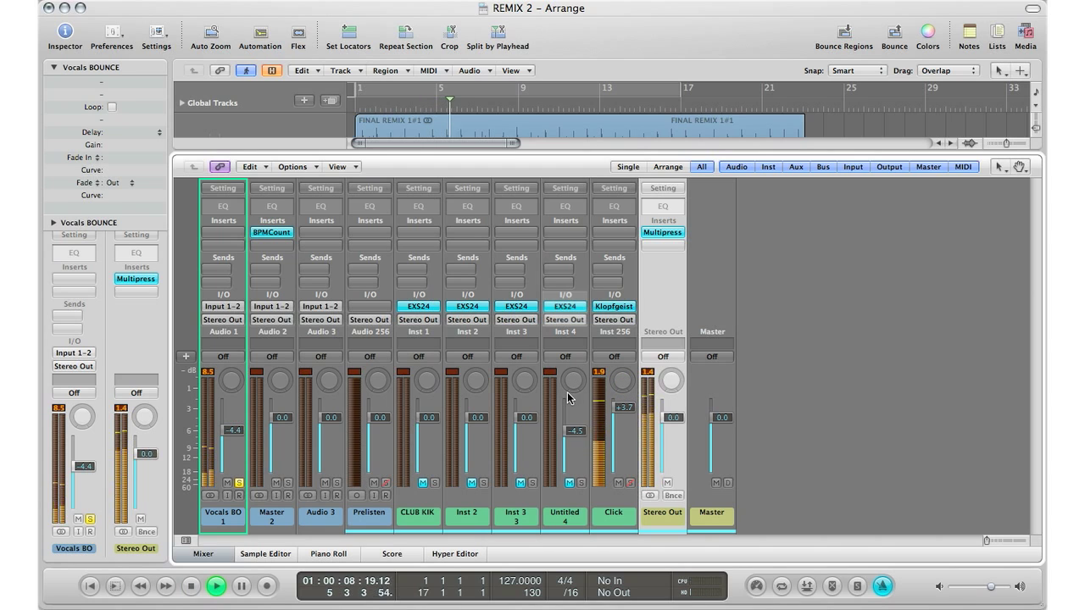
Step: Switch the metronome off and on during playback, raise the Click channel to +6.0 dB, and close the mixer
left_click(881, 586)
left_click(883, 587)
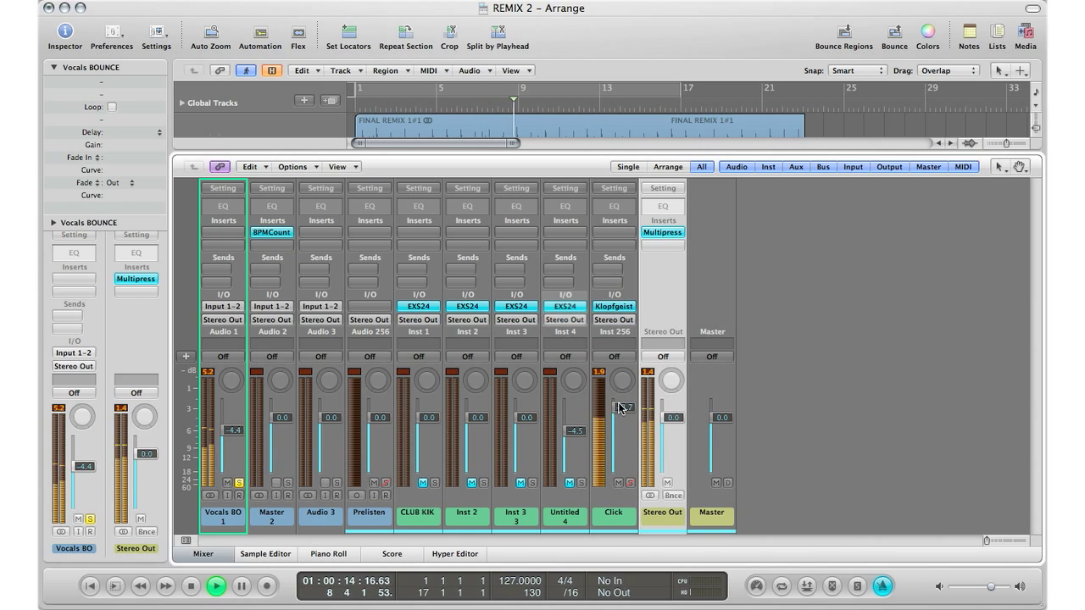
left_click_drag(621, 407, 608, 383)
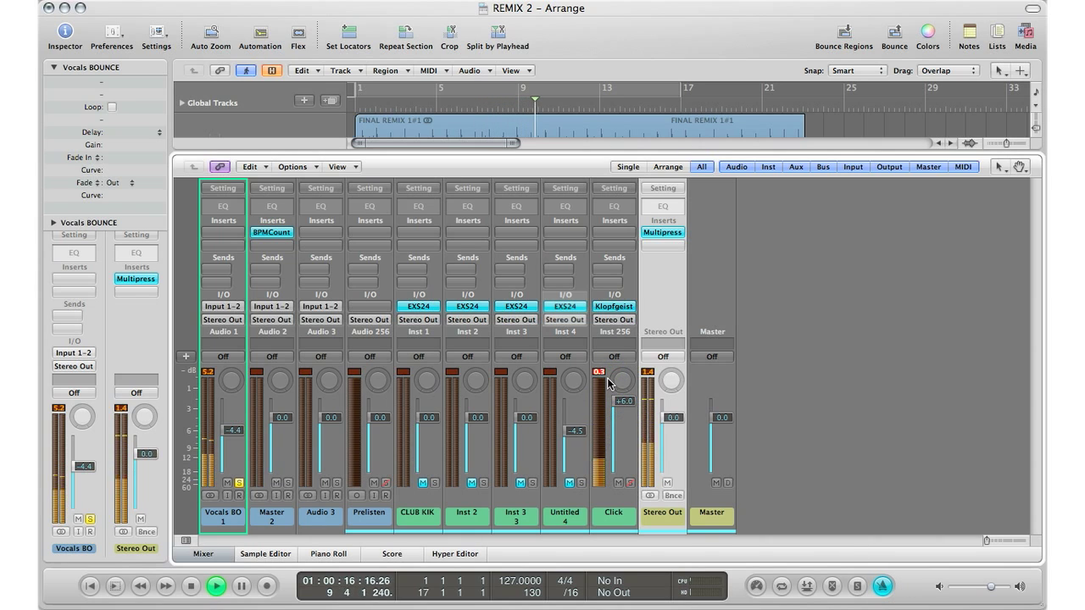
key("x")
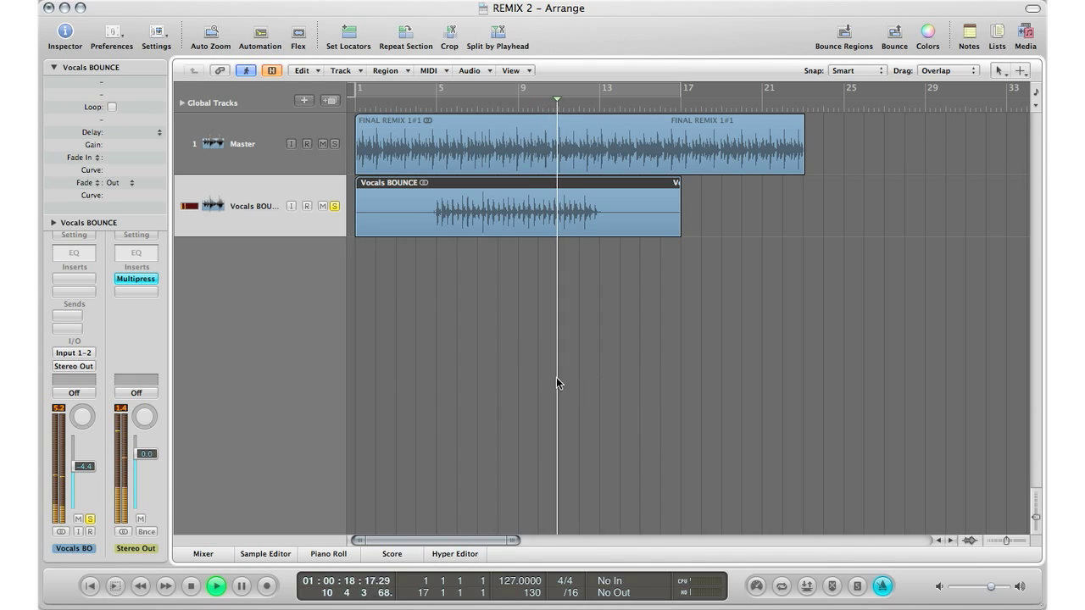
Step: Unsolo the Vocals BOUNCE track, stop playback, and mute the Master track
left_click(335, 206)
key("space")
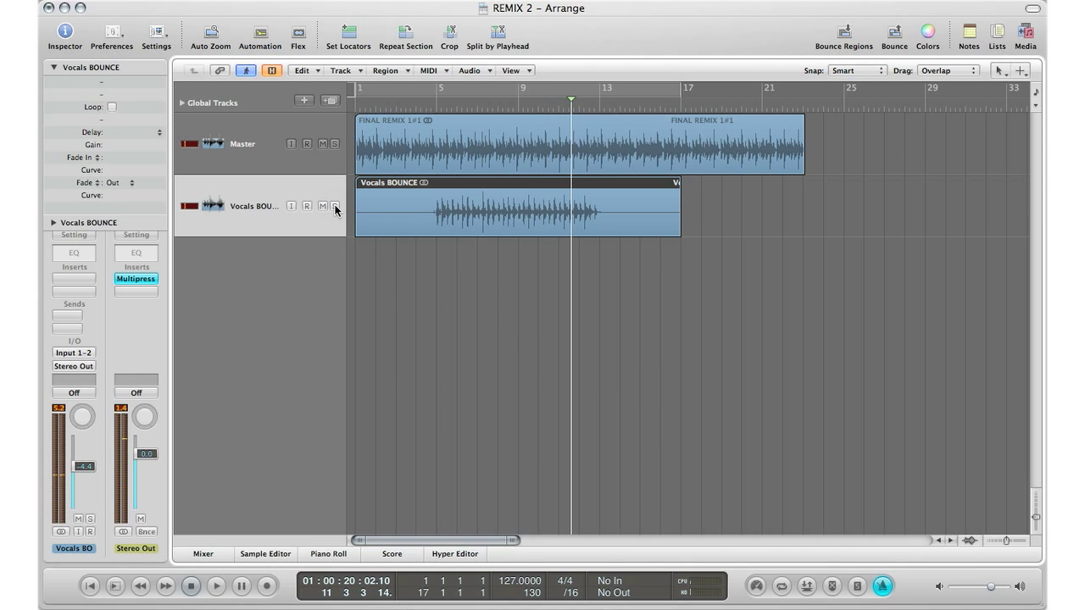
left_click(323, 144)
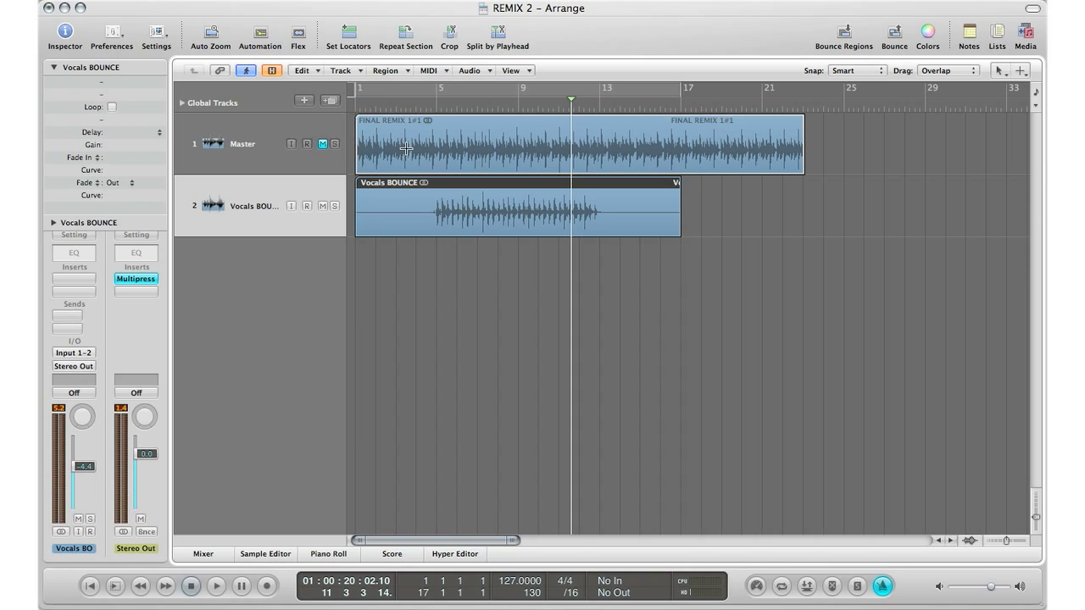
Step: Reveal the hidden tracks and turn off hiding for Kick, Clap, Perc and Synth
key("z")
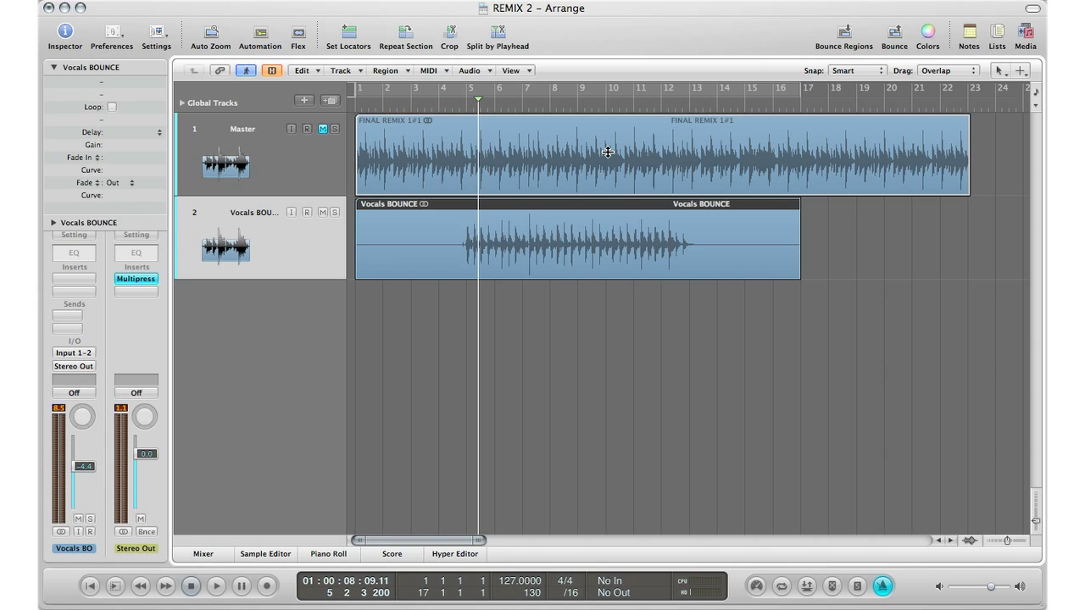
key("h")
left_click(290, 296)
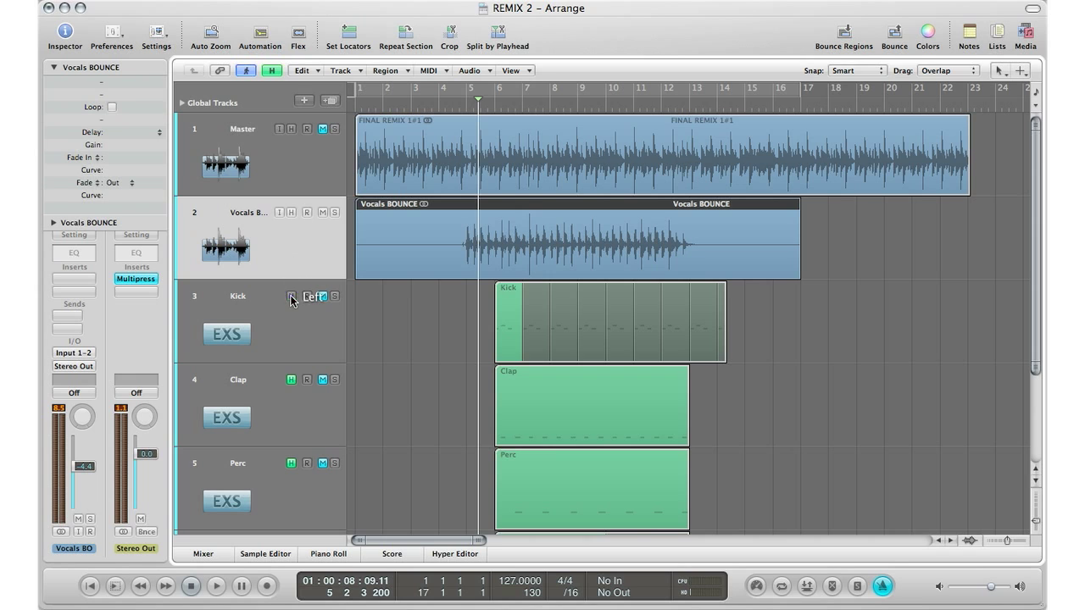
left_click(291, 379)
left_click(291, 462)
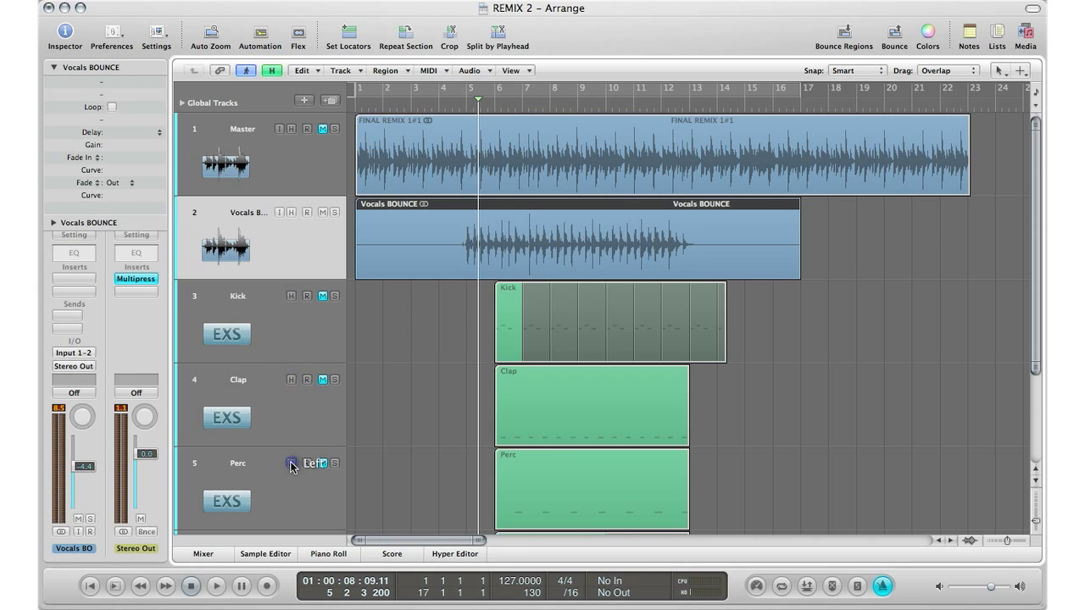
scroll(291, 465, "down", 3)
left_click(290, 446)
key("ctrl+Up")
key("ctrl+Up")
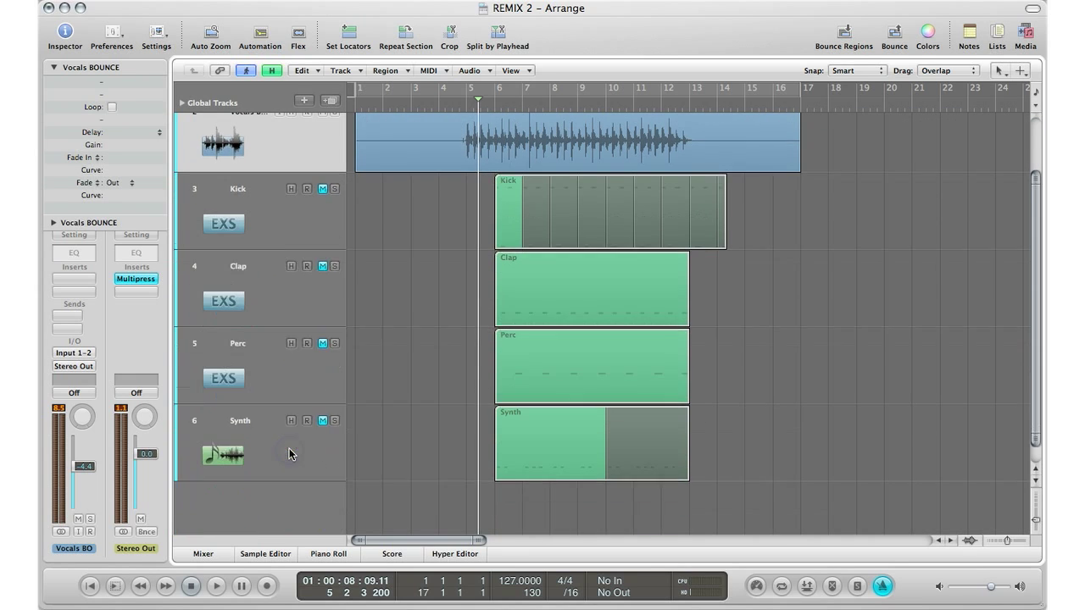
key("ctrl+Left")
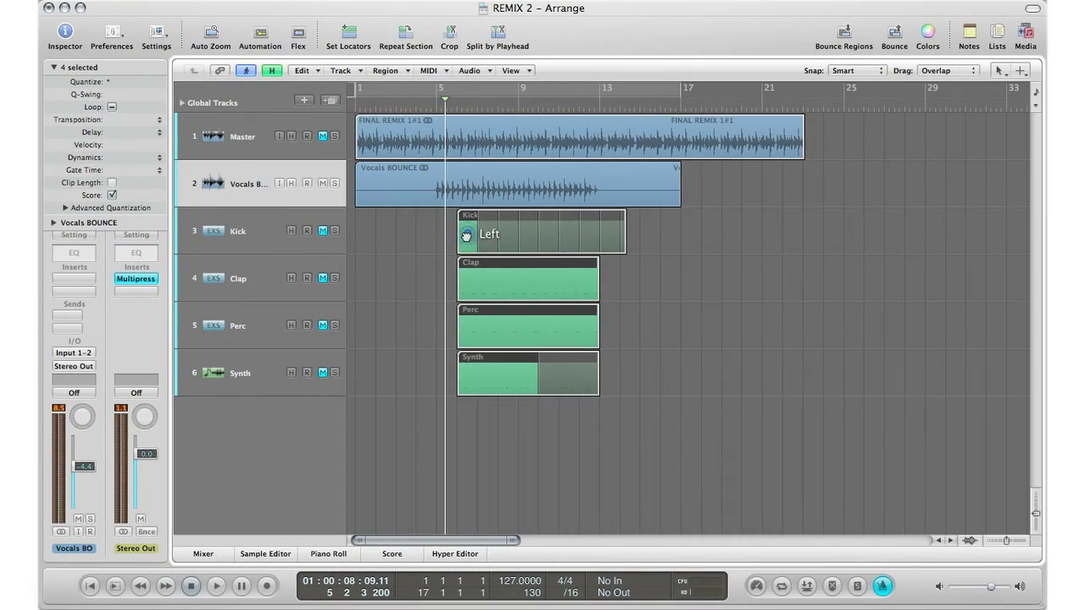
Step: Move the Kick, Clap, Perc and Synth regions together to start at bar 5 and unmute their four tracks
left_click_drag(468, 234, 451, 236)
key("space")
left_click(323, 232)
left_click(323, 279)
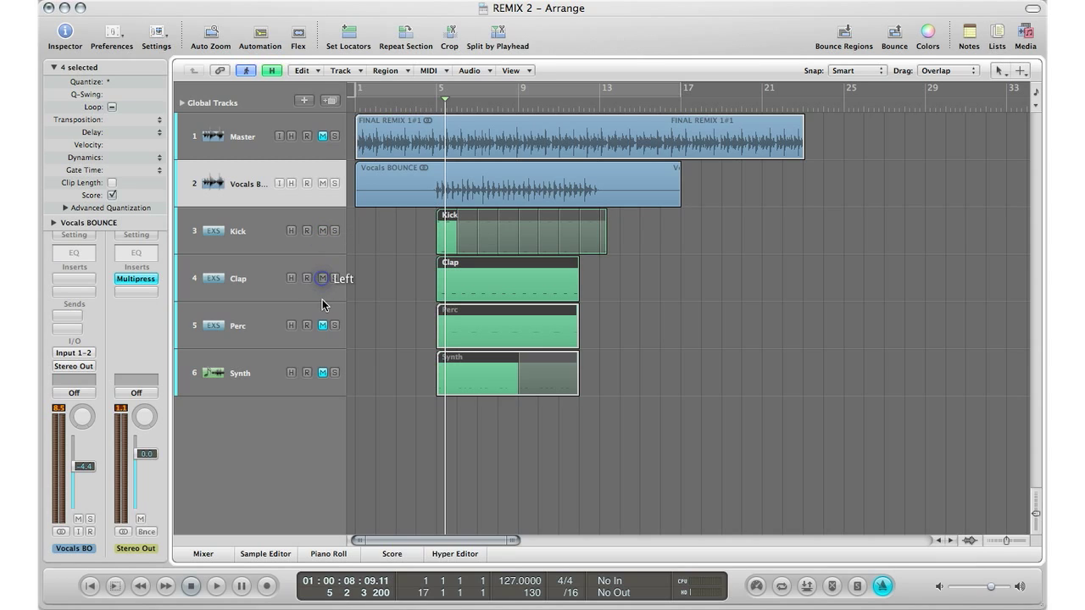
left_click(322, 326)
left_click(323, 373)
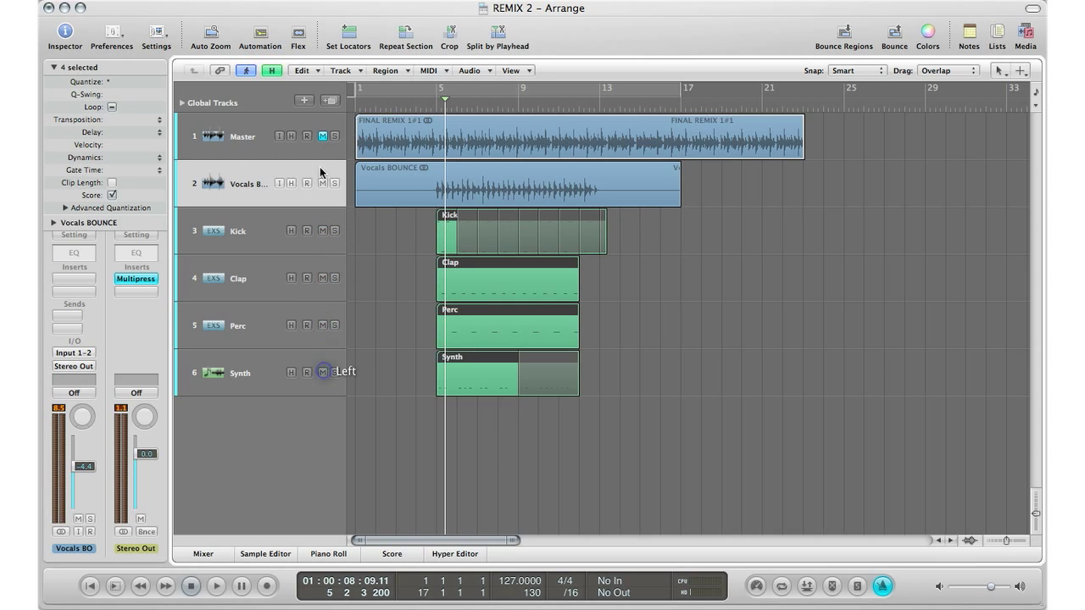
Step: Solo the Vocals BOUNCE and Kick tracks and play them from just before bar 5
left_click(424, 105)
left_click(334, 230)
left_click(335, 183)
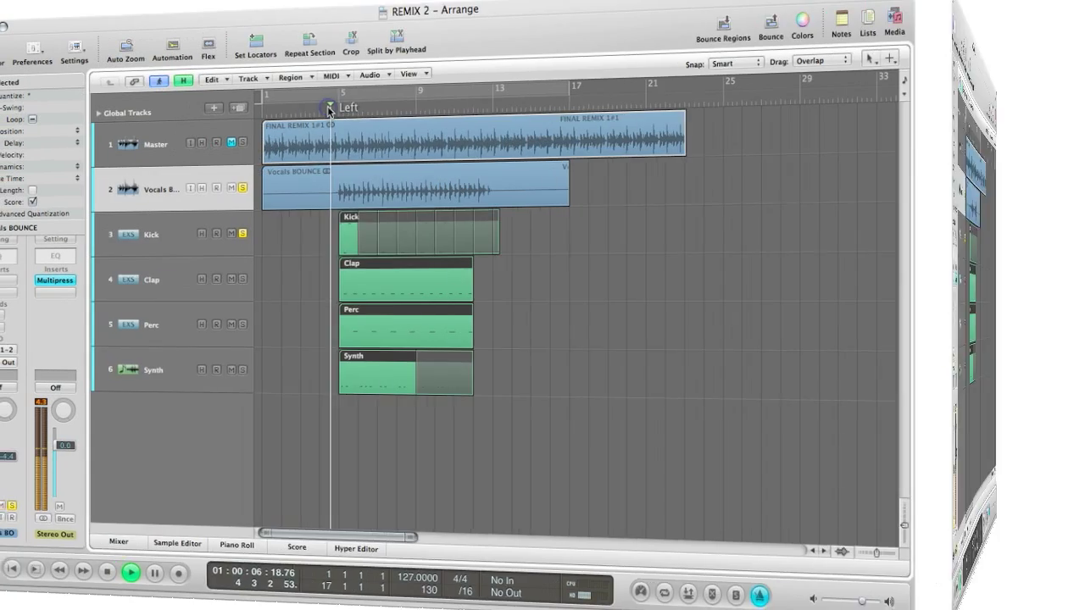
key("space")
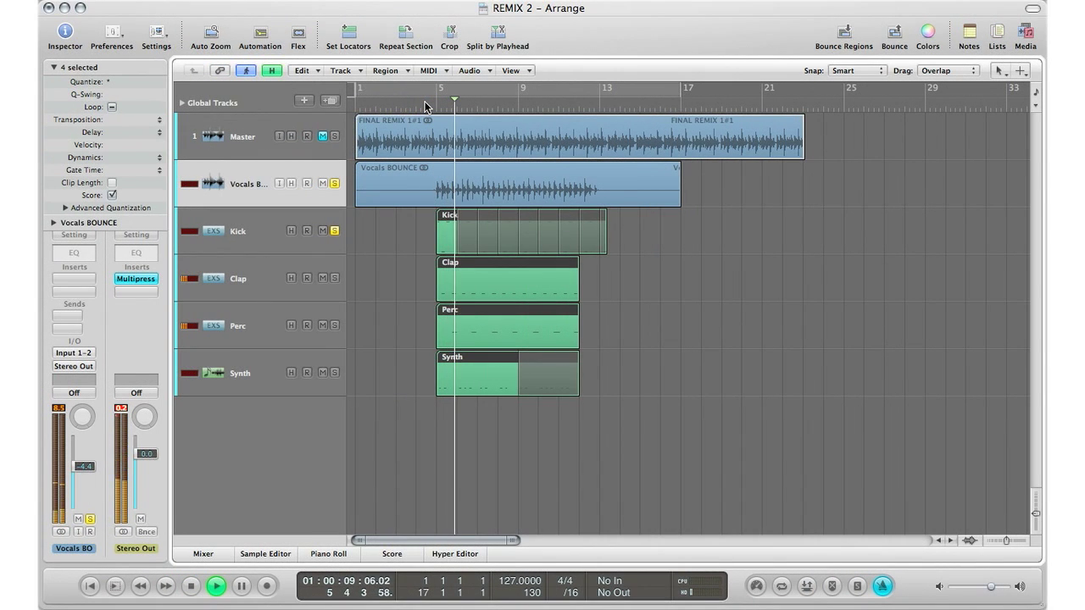
Step: Cycle bars 5 to 12 during playback and add the Clap, Perc and Synth tracks to the solo one after another
left_click_drag(438, 90, 585, 90)
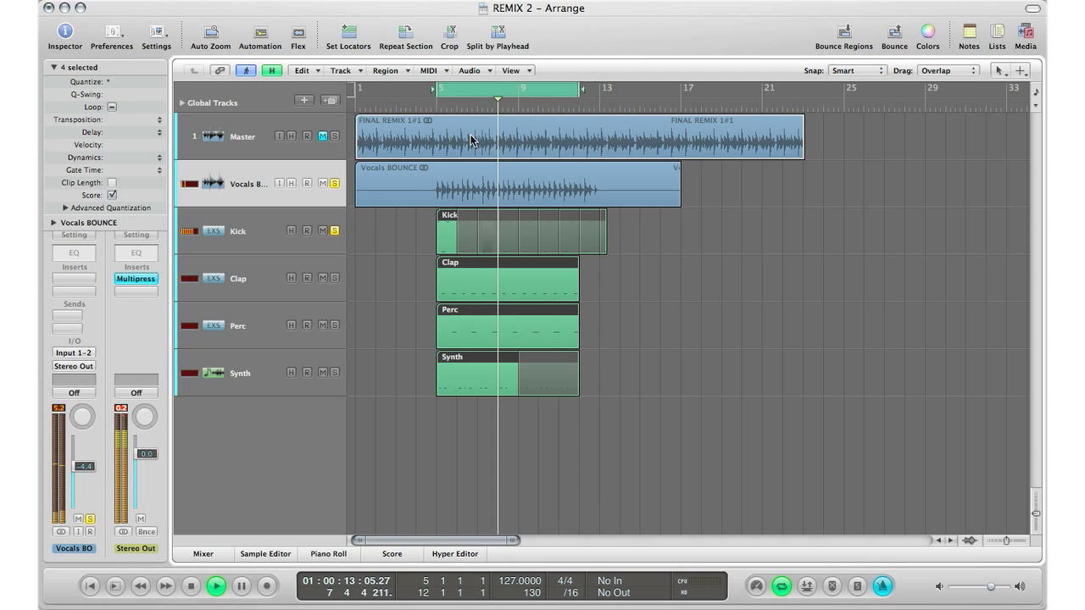
left_click(334, 278)
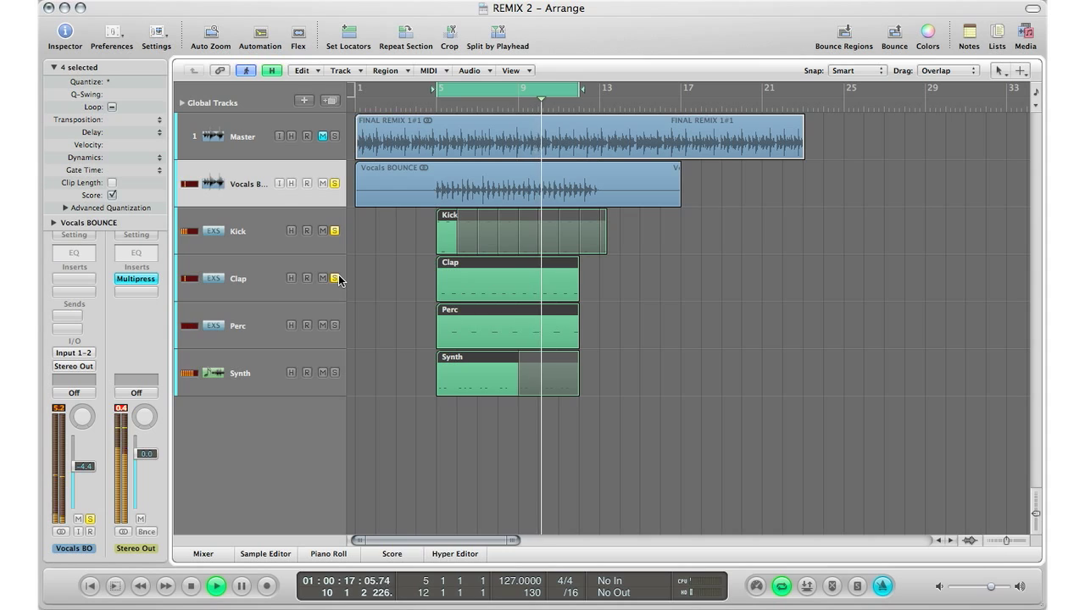
left_click(334, 325)
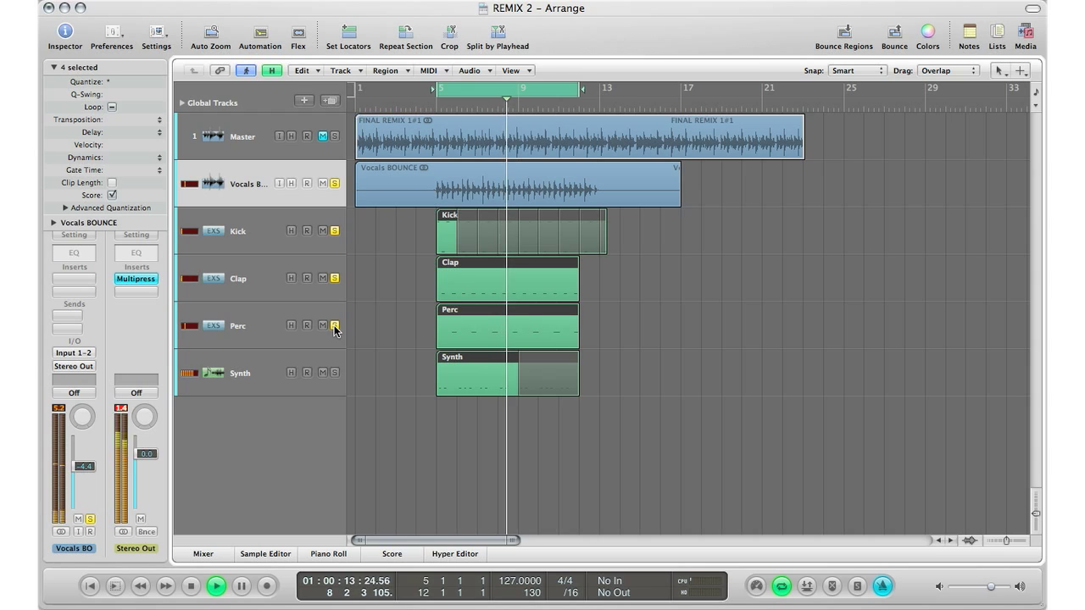
left_click(334, 374)
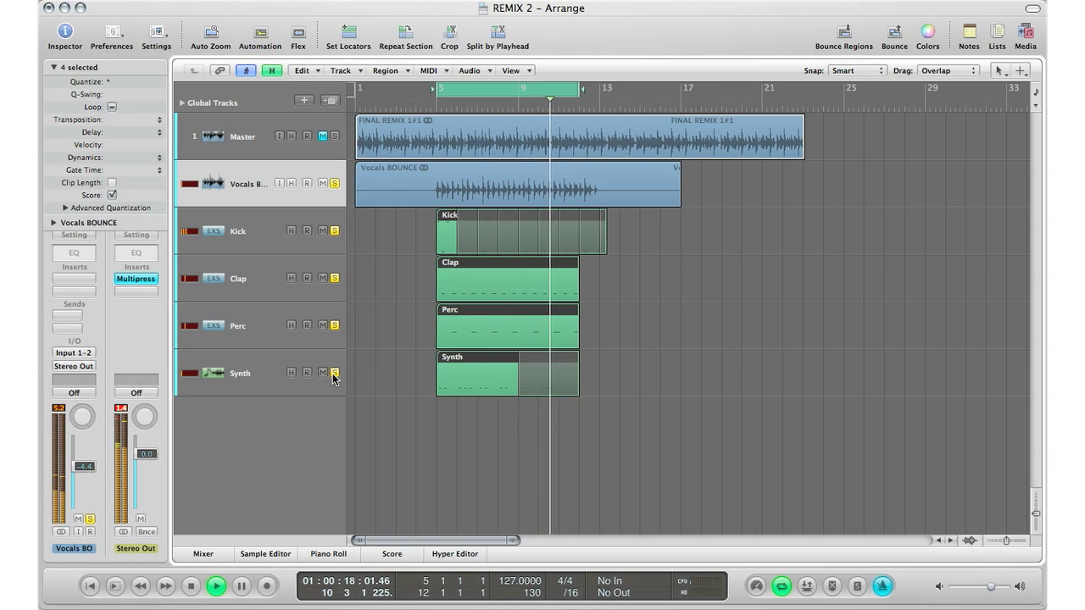